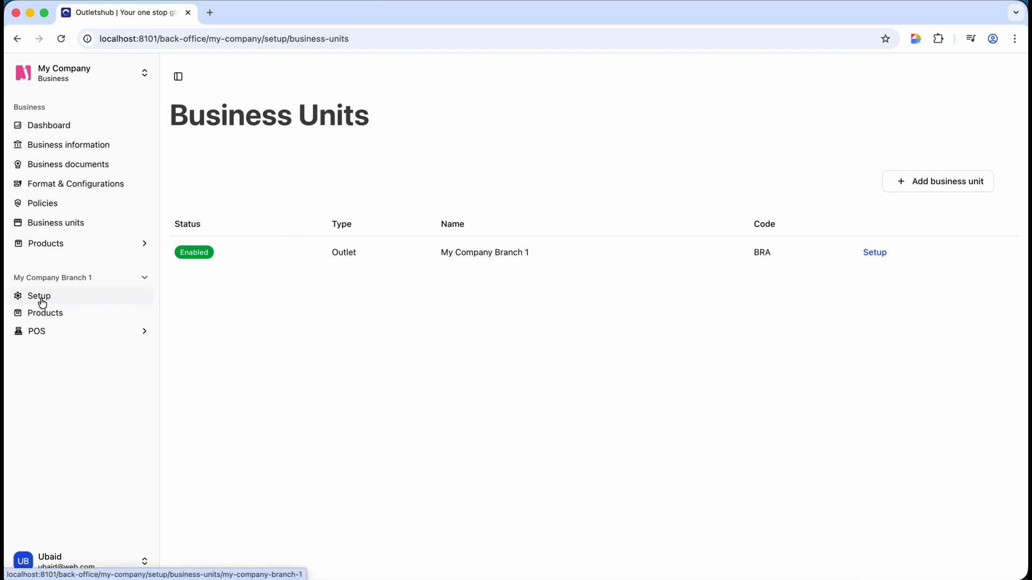
- Go to the Business Unit Setup page for My Company Branch 1 from the sidebar
{"action": "left_click", "coordinate": [42, 302]}
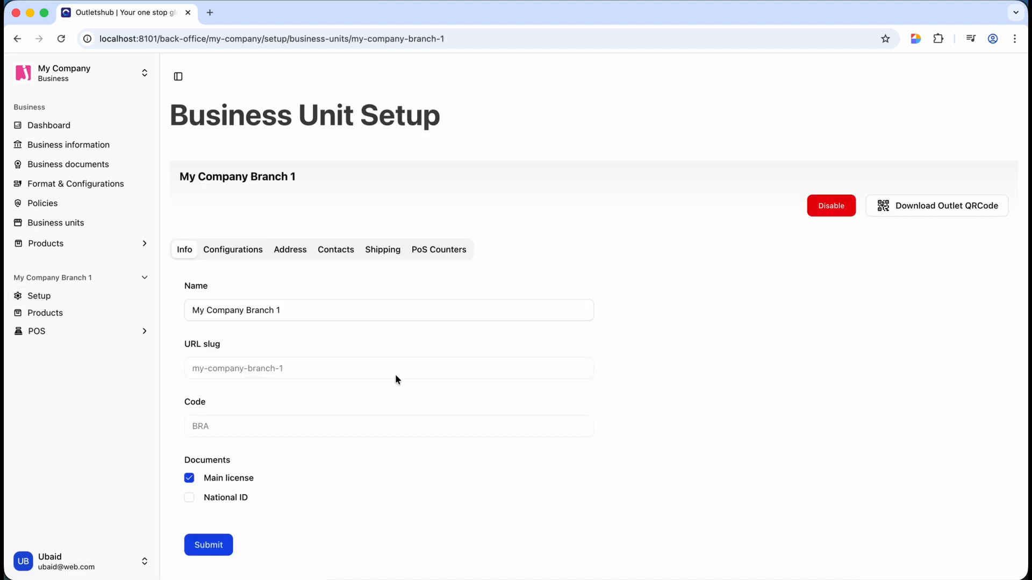
{"action": "left_click", "coordinate": [831, 210]}
{"action": "left_click", "coordinate": [630, 347]}
{"action": "left_click", "coordinate": [830, 208]}
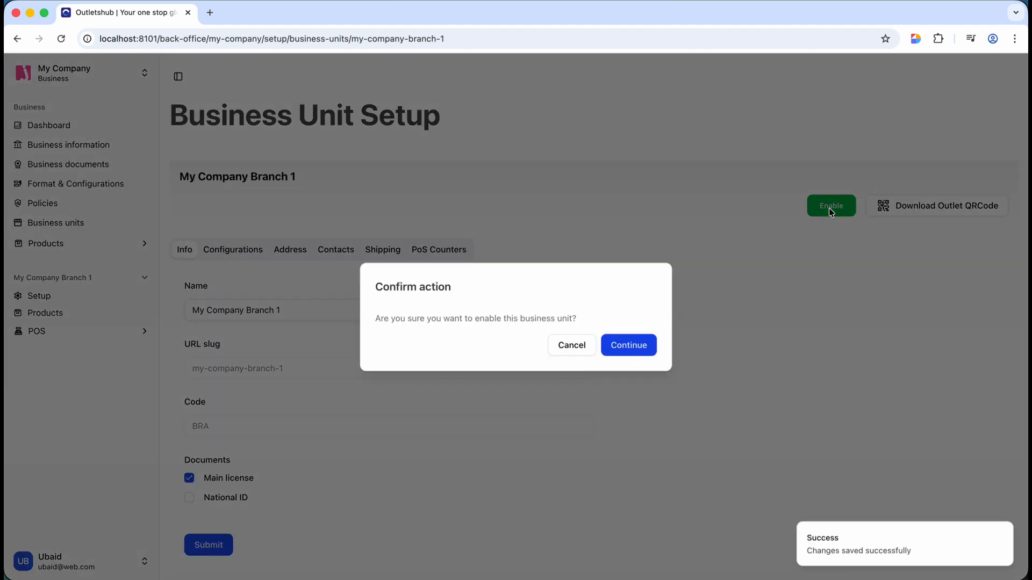
{"action": "left_click", "coordinate": [608, 352]}
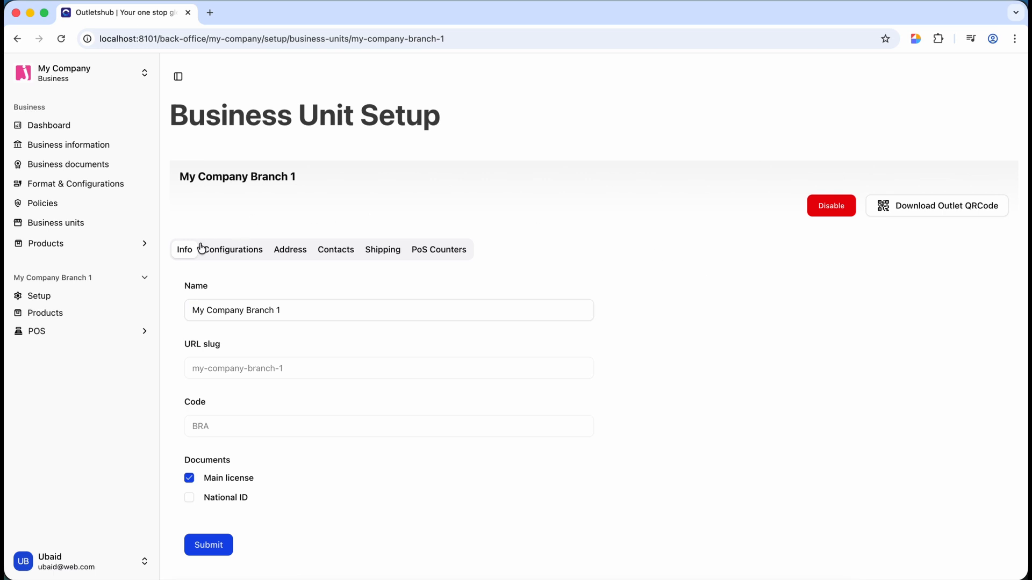
- Review the Configurations, Address and Contacts tabs, then return to the Info form
{"action": "left_click", "coordinate": [220, 252]}
{"action": "left_click", "coordinate": [287, 255]}
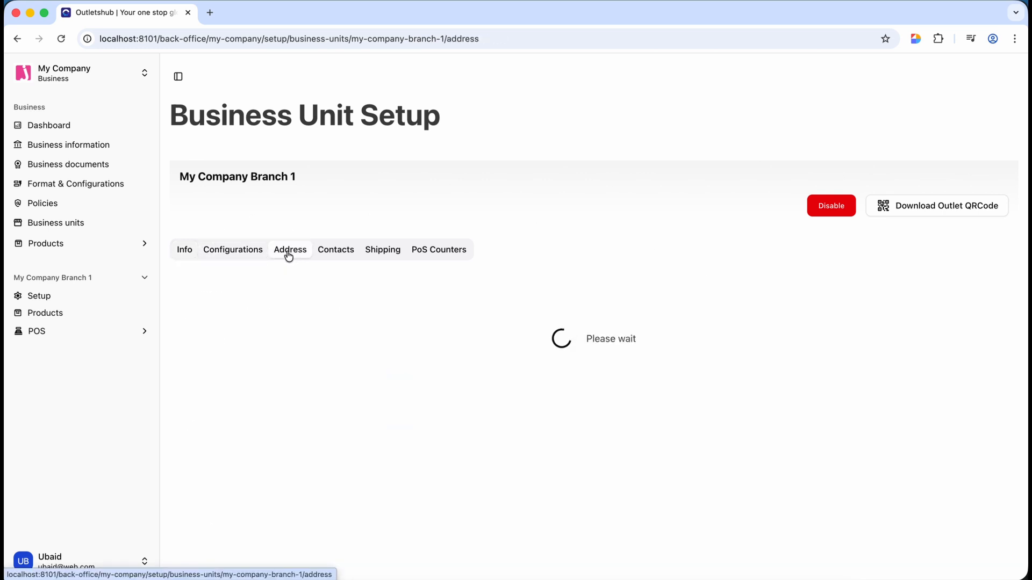
{"action": "left_click", "coordinate": [334, 251]}
{"action": "left_click", "coordinate": [184, 251]}
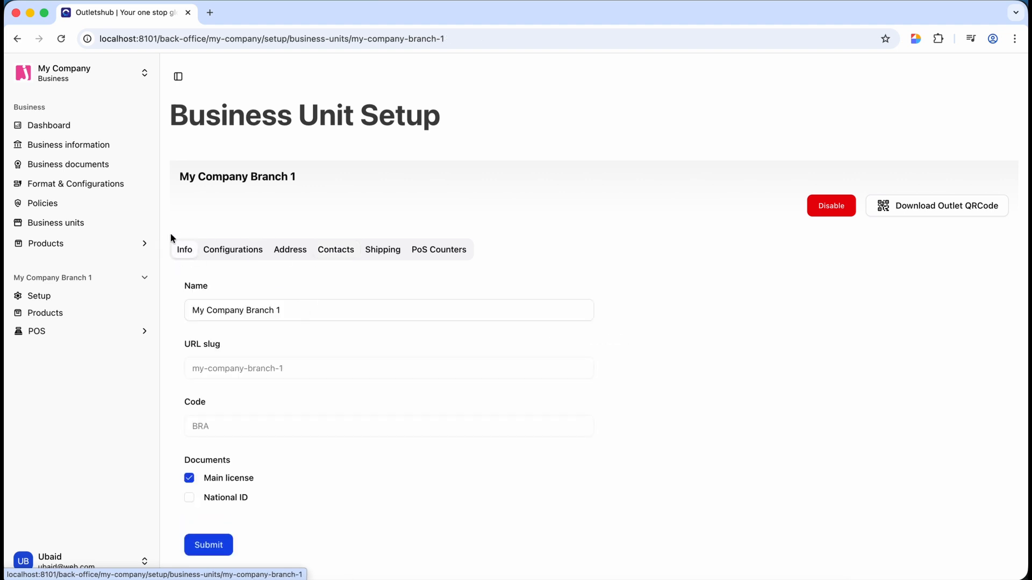
{"action": "left_click", "coordinate": [293, 312]}
{"action": "key", "text": "super+a"}
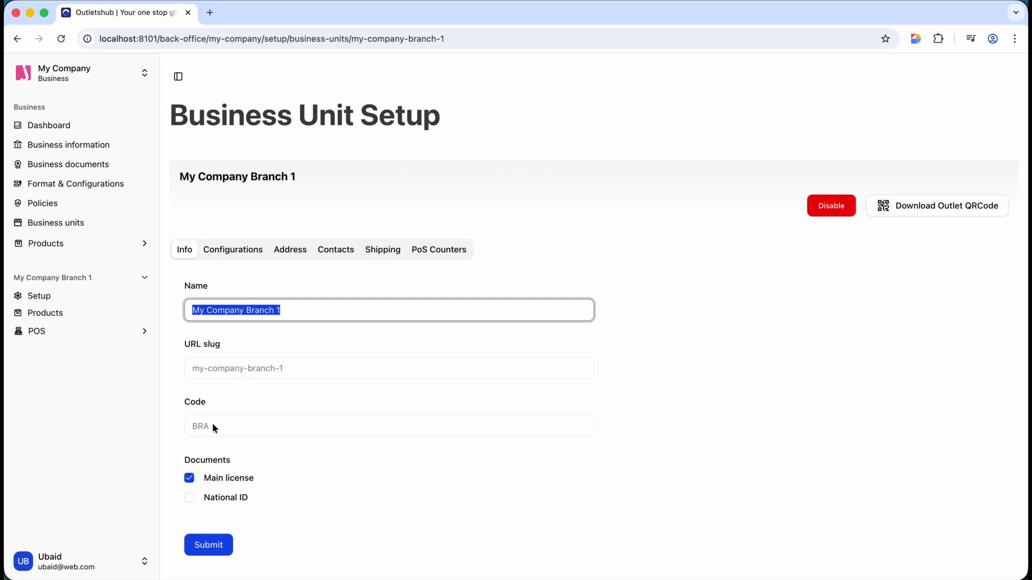
- Add National ID as a required branch document and submit the Info changes
{"action": "scroll", "coordinate": [248, 438], "scroll_direction": "down", "scroll_amount": 3}
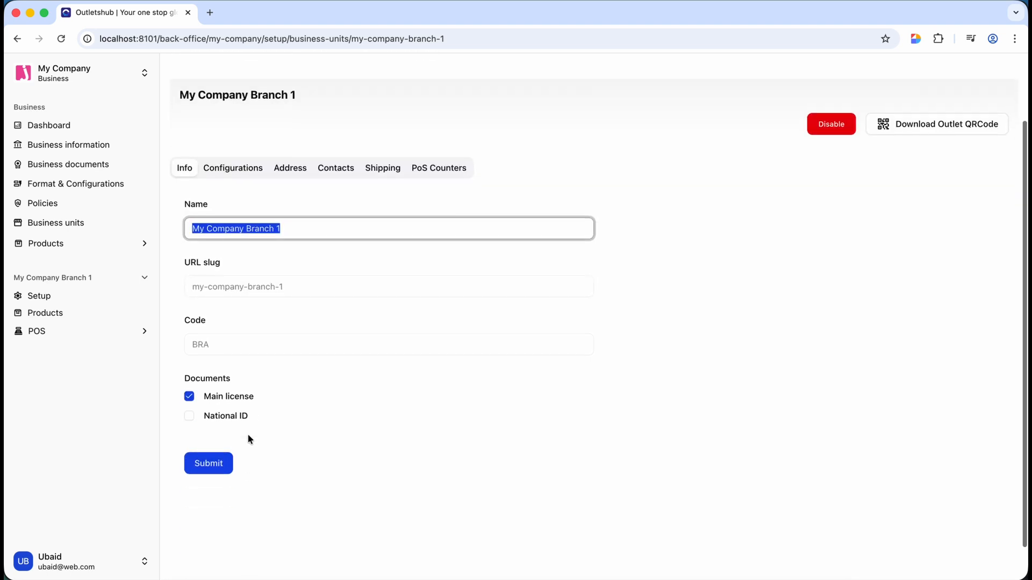
{"action": "left_click", "coordinate": [190, 405]}
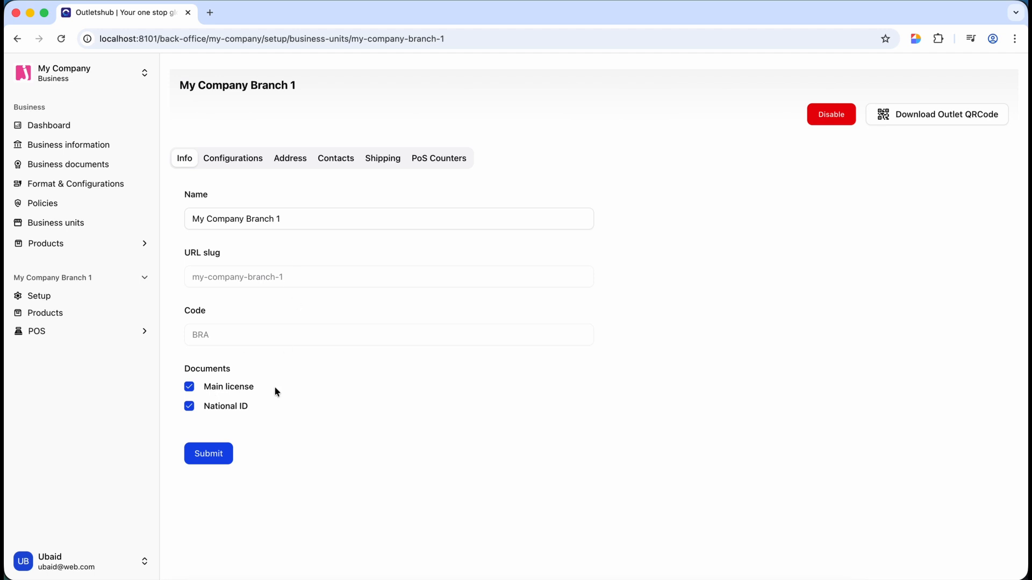
{"action": "left_click", "coordinate": [225, 458]}
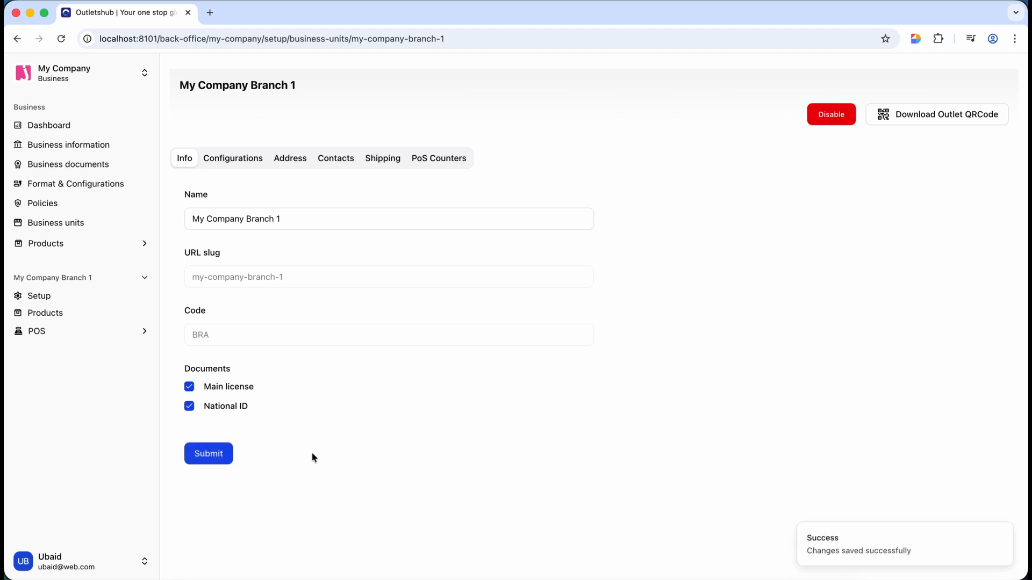
{"action": "left_click", "coordinate": [233, 165]}
- Replace the branch currency USD with PKR
{"action": "scroll", "coordinate": [276, 279], "scroll_direction": "down", "scroll_amount": 1}
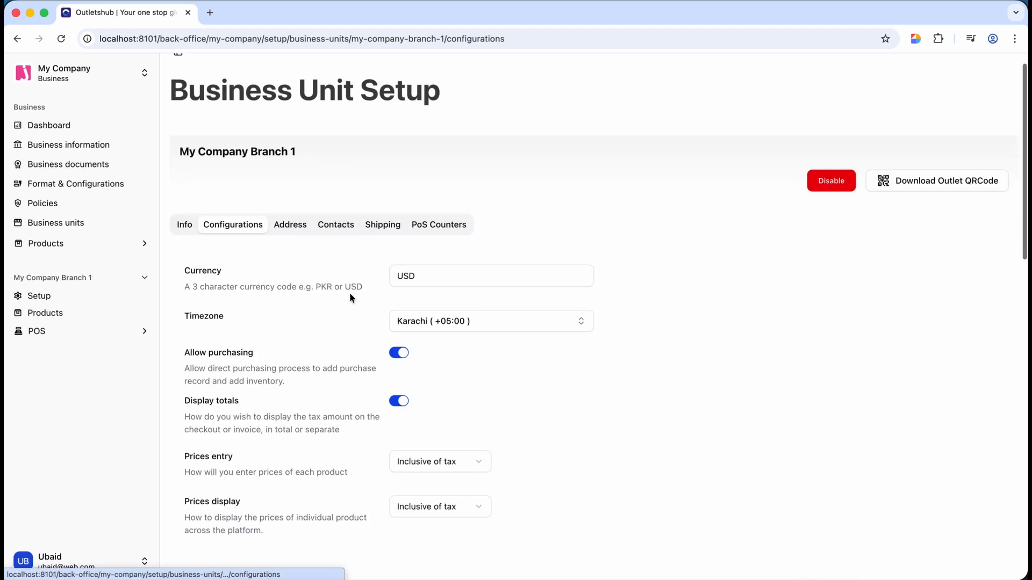
{"action": "left_click", "coordinate": [456, 276]}
{"action": "key", "text": "super+a"}
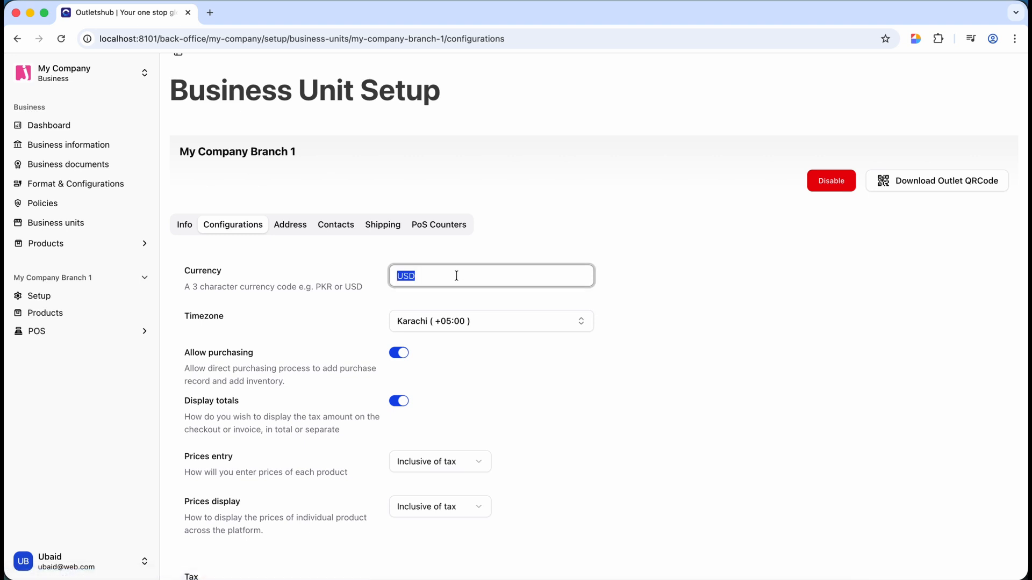
{"action": "type", "text": "R"}
{"action": "key", "text": "BackSpace"}
{"action": "type", "text": "PKR"}
{"action": "scroll", "coordinate": [237, 418], "scroll_direction": "down", "scroll_amount": 1}
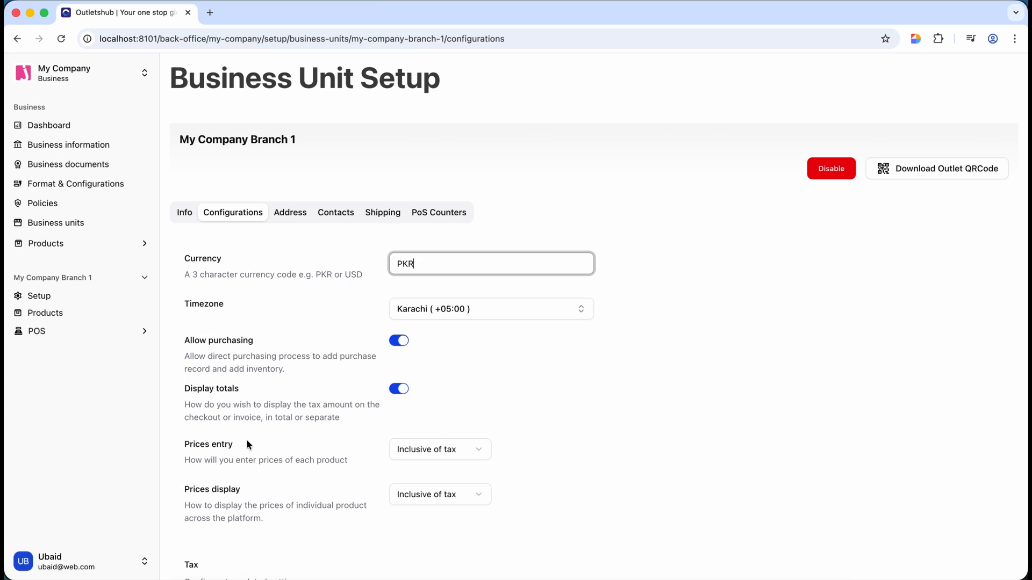
{"action": "scroll", "coordinate": [246, 439], "scroll_direction": "down", "scroll_amount": 2}
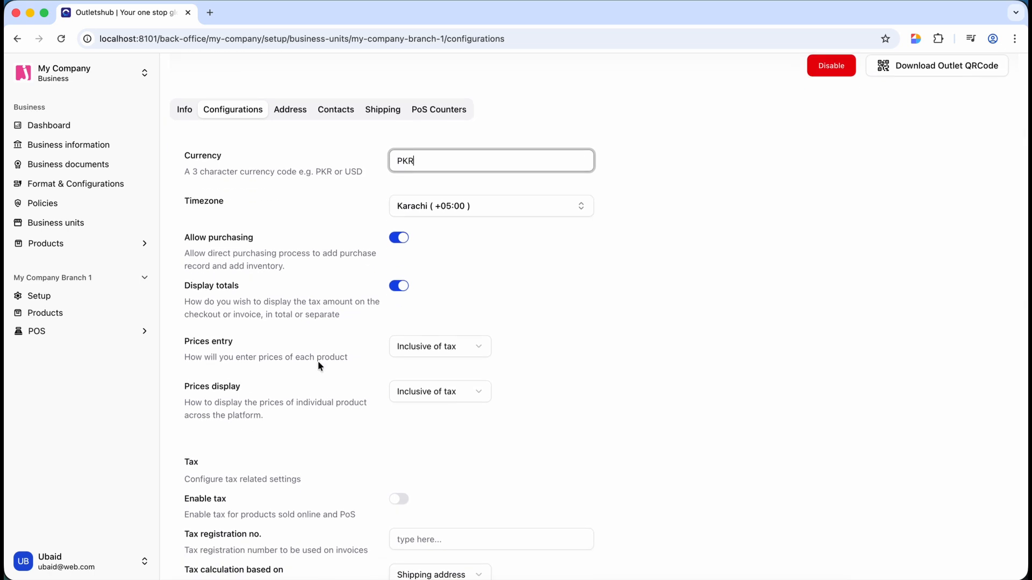
- Keep prices entered inclusive of tax, with tax switched on
{"action": "left_click", "coordinate": [473, 353]}
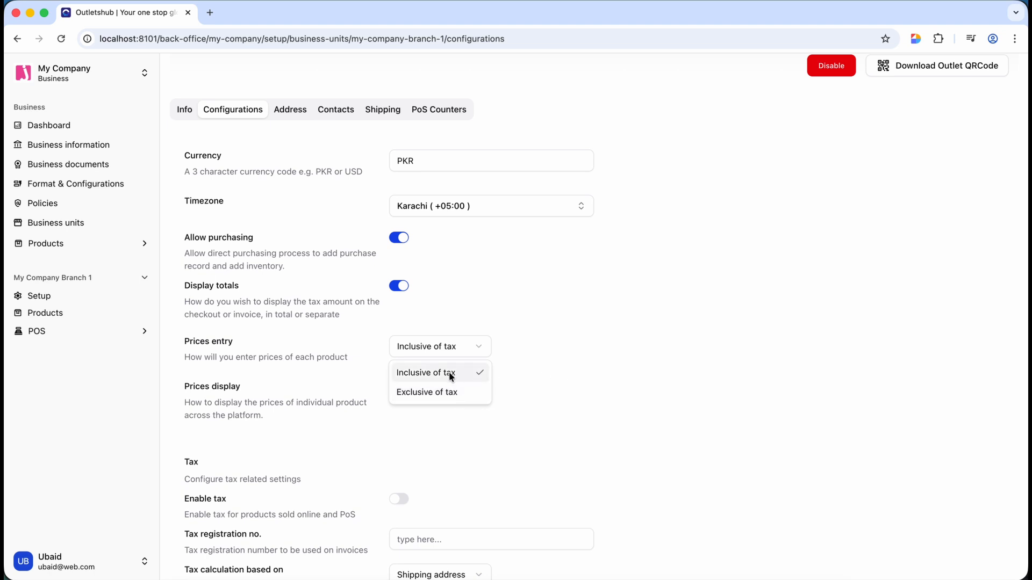
{"action": "left_click", "coordinate": [576, 344]}
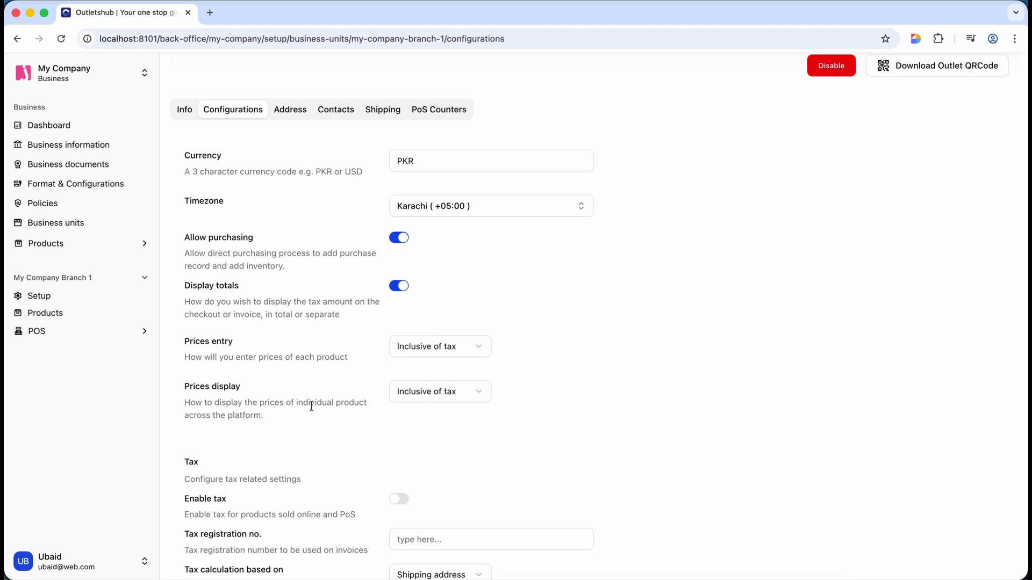
{"action": "scroll", "coordinate": [309, 406], "scroll_direction": "down", "scroll_amount": 4}
{"action": "scroll", "coordinate": [309, 376], "scroll_direction": "down", "scroll_amount": 1}
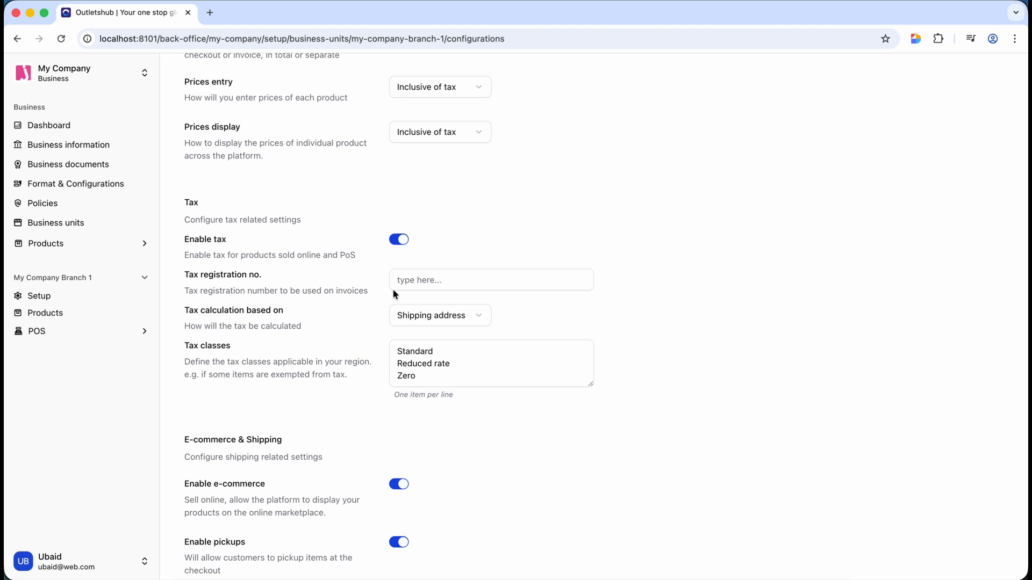
{"action": "scroll", "coordinate": [398, 185], "scroll_direction": "up", "scroll_amount": 4}
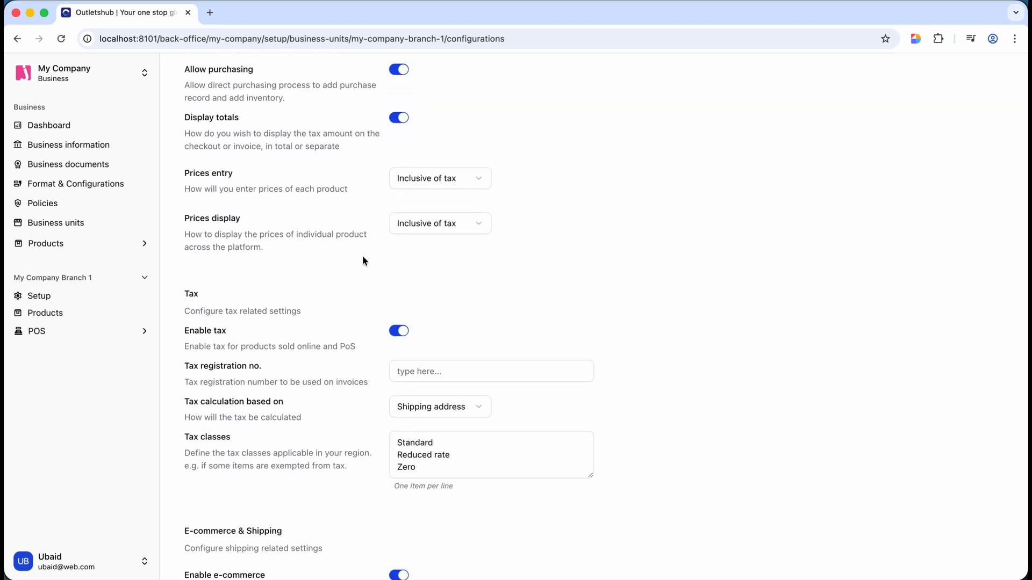
{"action": "scroll", "coordinate": [383, 188], "scroll_direction": "down", "scroll_amount": 5}
{"action": "left_click", "coordinate": [434, 249]}
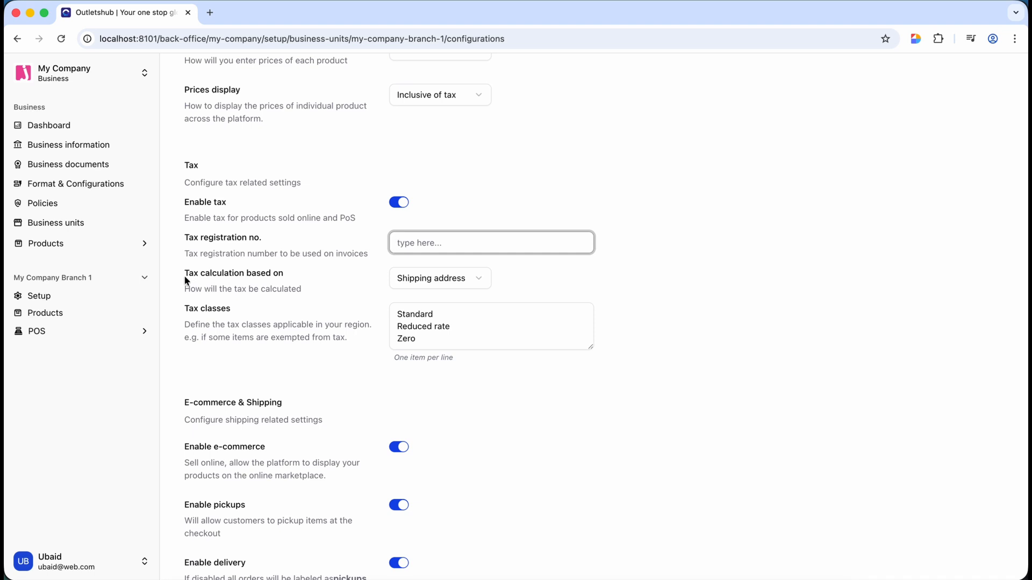
{"action": "left_click", "coordinate": [424, 280]}
{"action": "left_click", "coordinate": [425, 281]}
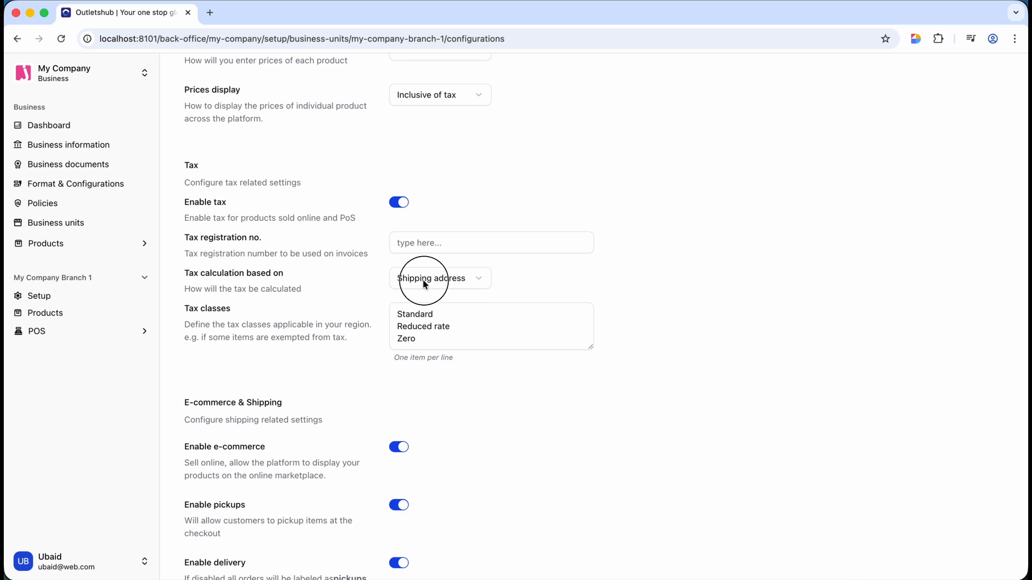
{"action": "left_click", "coordinate": [424, 283]}
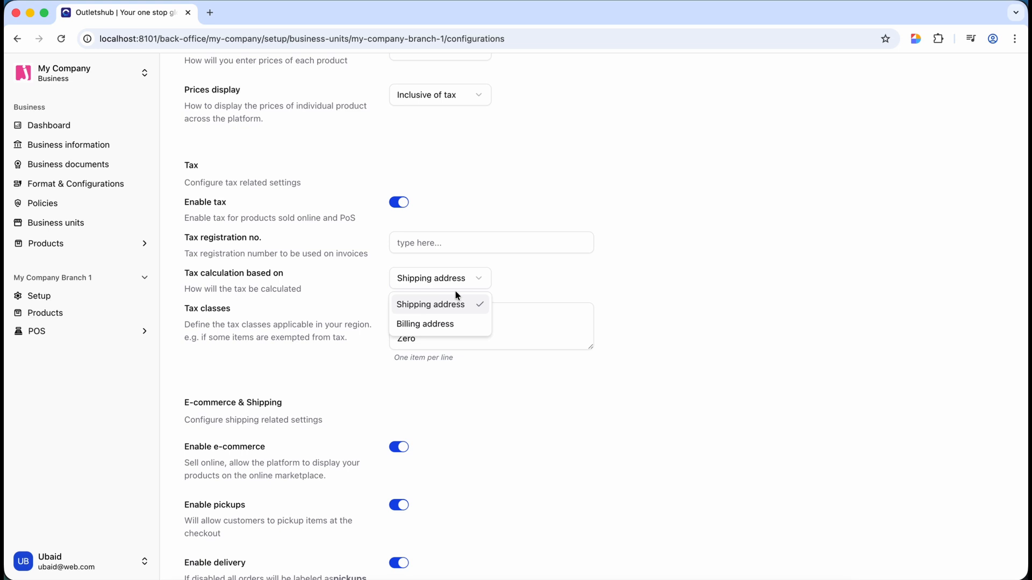
{"action": "left_click", "coordinate": [426, 310]}
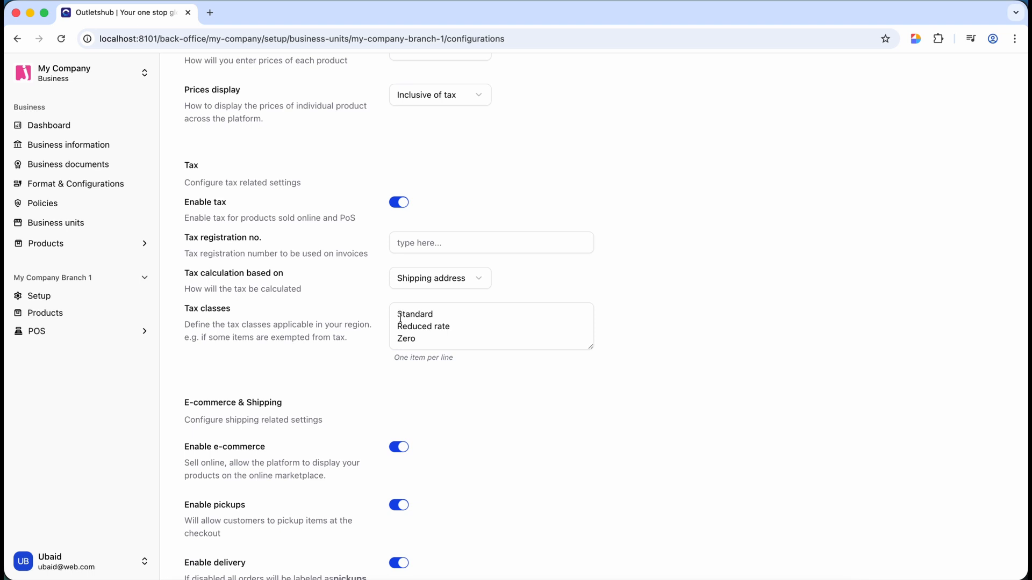
{"action": "left_click", "coordinate": [424, 339]}
{"action": "double_click", "coordinate": [424, 339]}
{"action": "key", "text": "Up"}
{"action": "key", "text": "shift+End"}
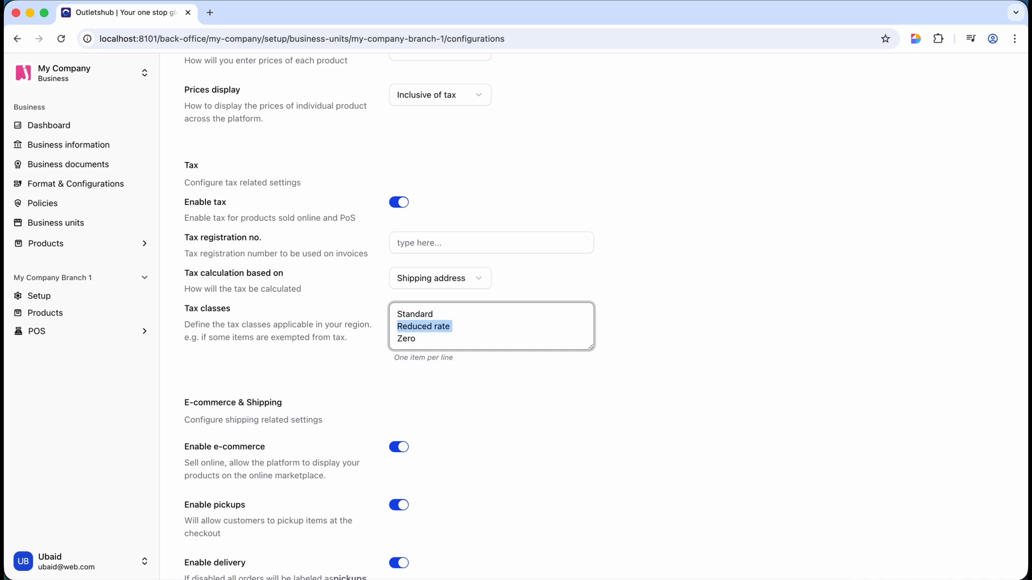
{"action": "key", "text": "Down"}
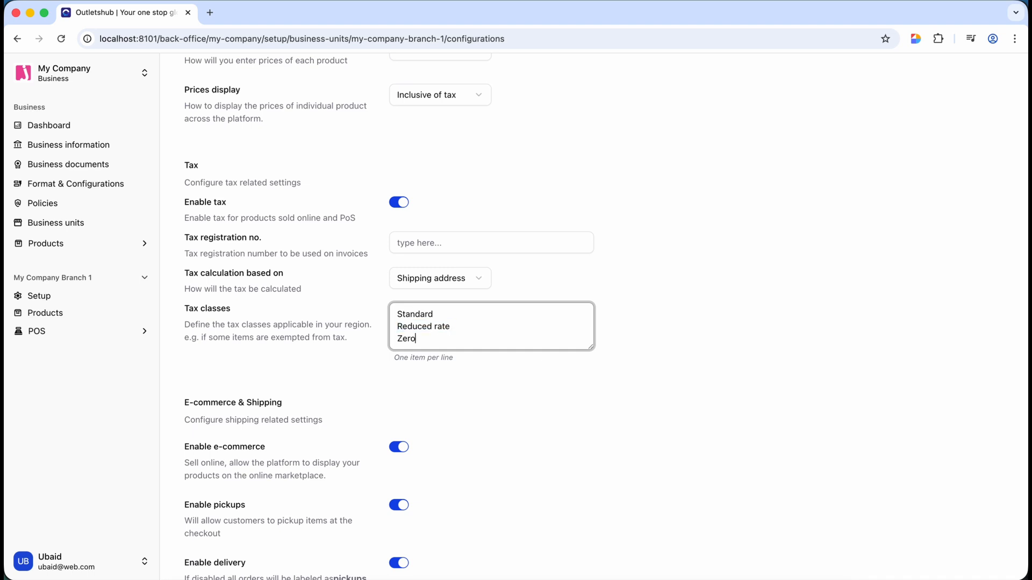
{"action": "key", "text": "shift+Home"}
{"action": "key", "text": "Up"}
{"action": "key", "text": "Up"}
{"action": "key", "text": "shift+End"}
{"action": "key", "text": "Down"}
{"action": "key", "text": "Down"}
{"action": "key", "text": "shift+Up"}
{"action": "key", "text": "shift+super+Left"}
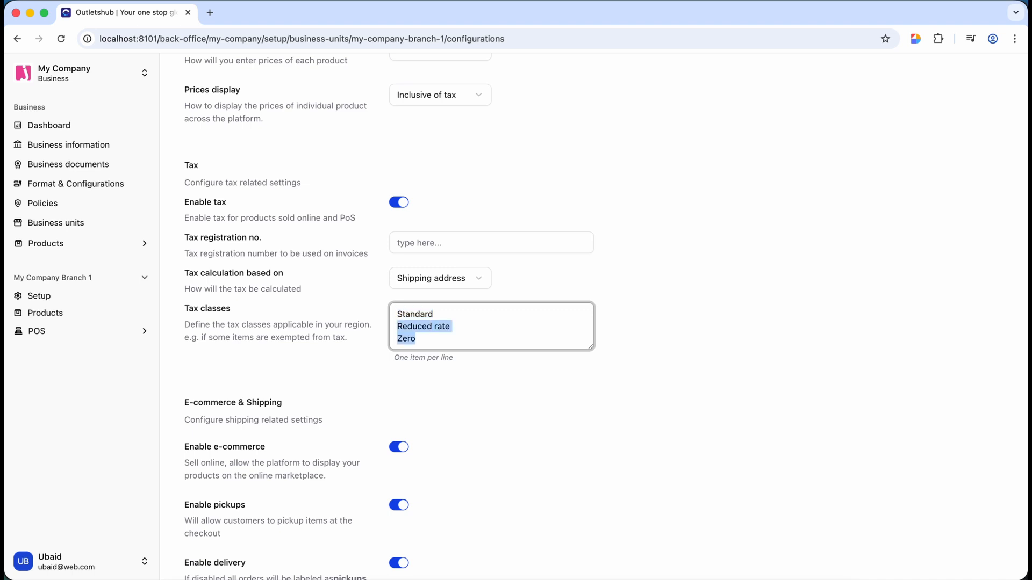
{"action": "left_click", "coordinate": [438, 346]}
{"action": "key", "text": "Return"}
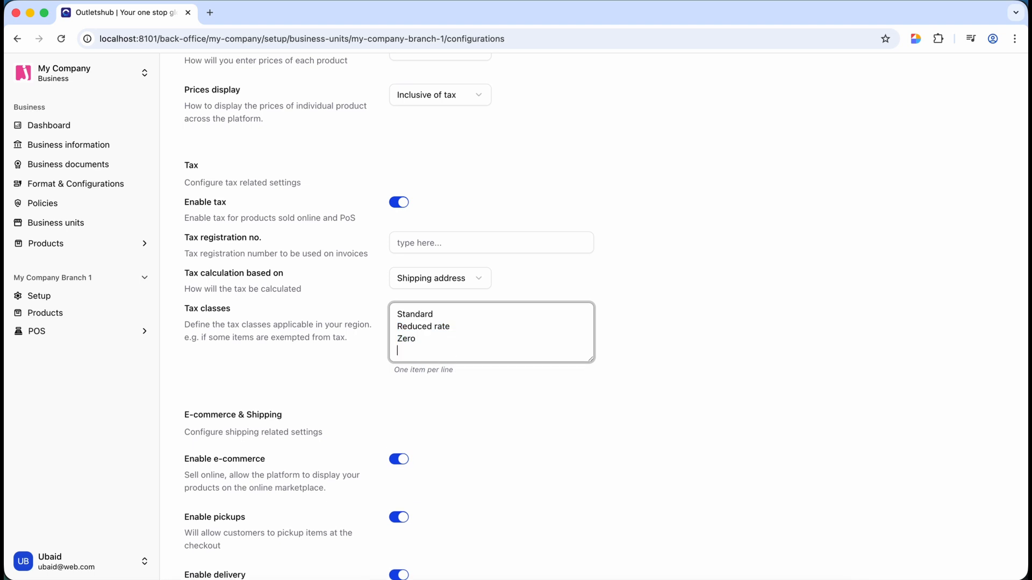
{"action": "type", "text": "Ex"}
{"action": "type", "text": "VAT"}
{"action": "key", "text": "BackSpace"}
{"action": "key", "text": "BackSpace"}
{"action": "key", "text": "BackSpace"}
{"action": "key", "text": "BackSpace"}
{"action": "key", "text": "BackSpace"}
{"action": "key", "text": "BackSpace"}
{"action": "key", "text": "BackSpace"}
{"action": "key", "text": "BackSpace"}
{"action": "key", "text": "BackSpace"}
{"action": "key", "text": "BackSpace"}
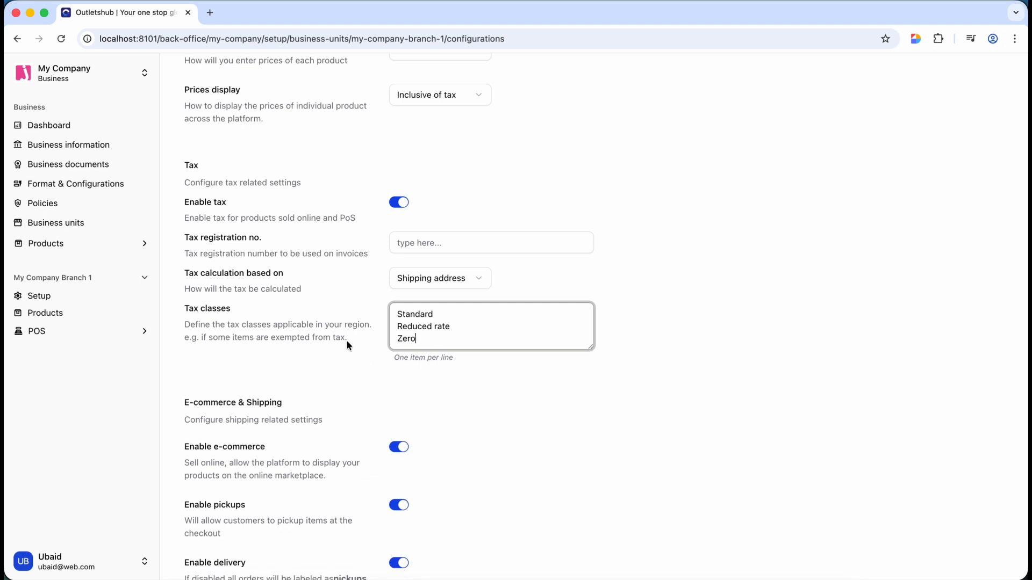
- Keep shipping coverage as Zone and shipping tax calculated on Cart
{"action": "scroll", "coordinate": [261, 386], "scroll_direction": "down", "scroll_amount": 3}
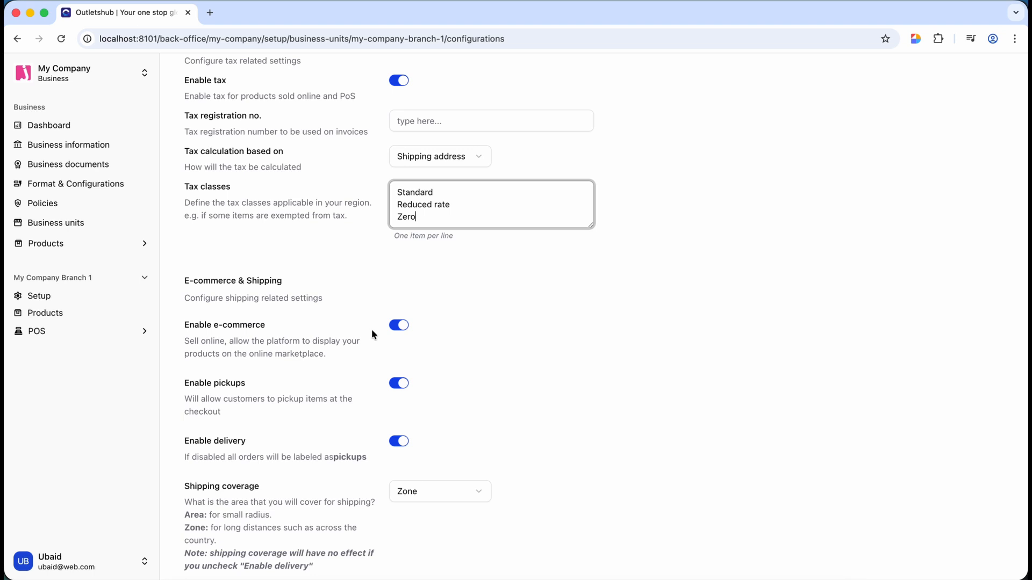
{"action": "scroll", "coordinate": [256, 371], "scroll_direction": "down", "scroll_amount": 2}
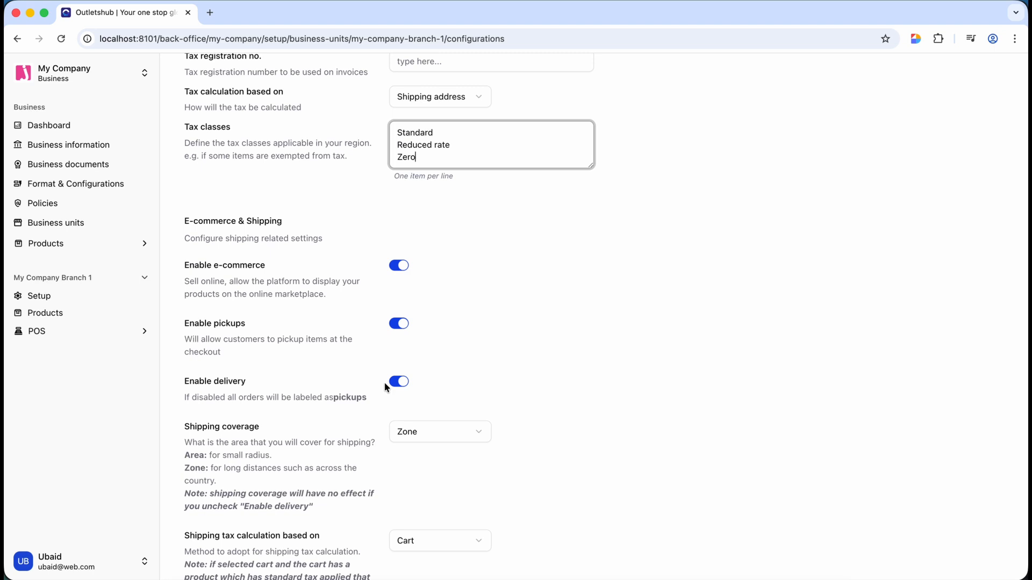
{"action": "scroll", "coordinate": [352, 425], "scroll_direction": "down", "scroll_amount": 3}
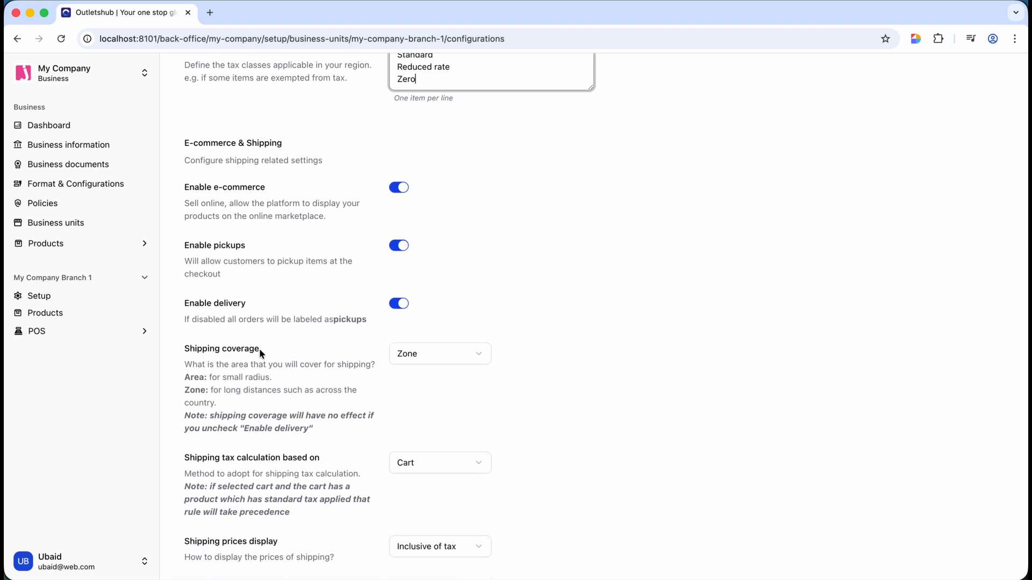
{"action": "left_click", "coordinate": [449, 357]}
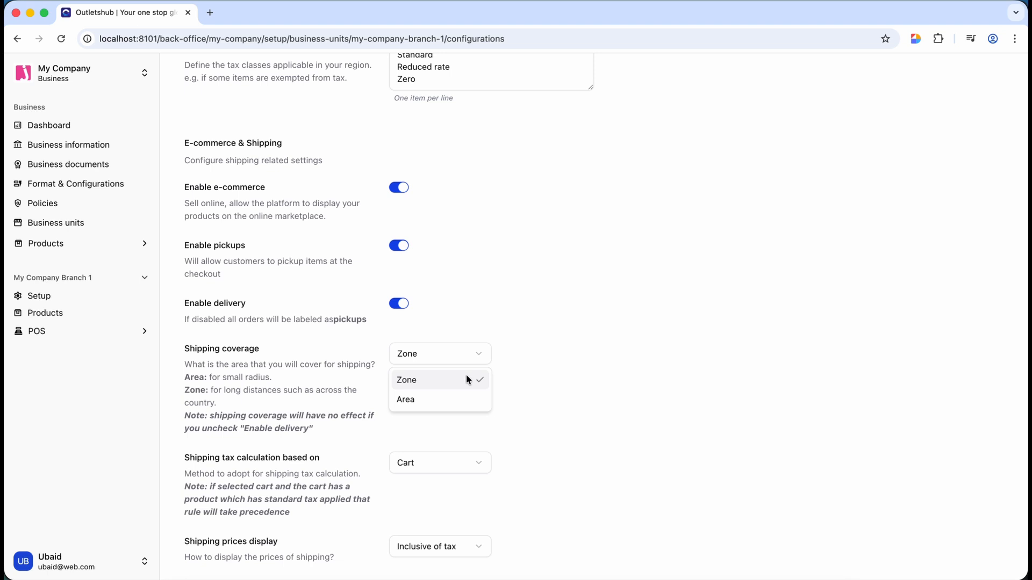
{"action": "left_click", "coordinate": [420, 382]}
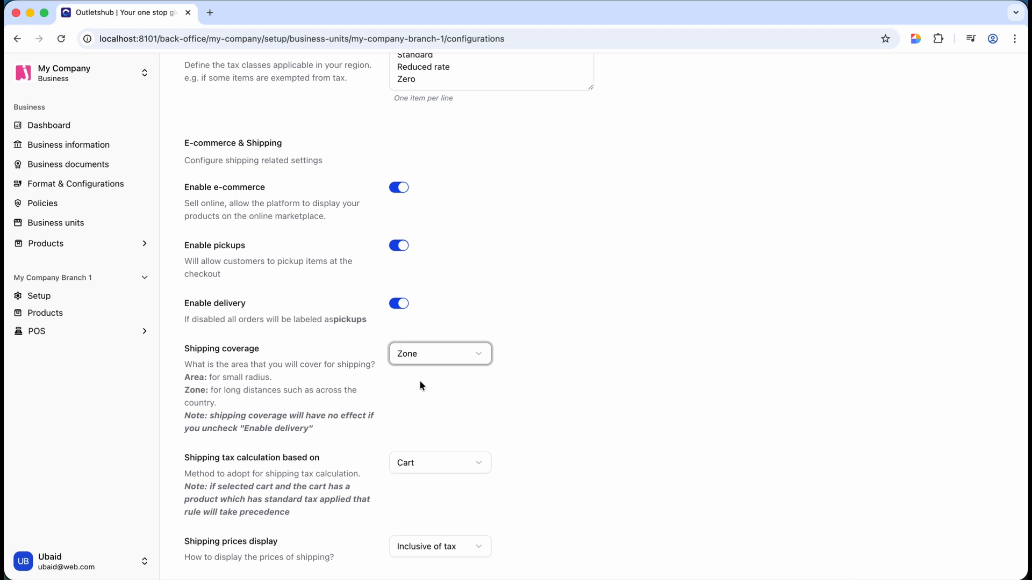
{"action": "scroll", "coordinate": [310, 417], "scroll_direction": "down", "scroll_amount": 3}
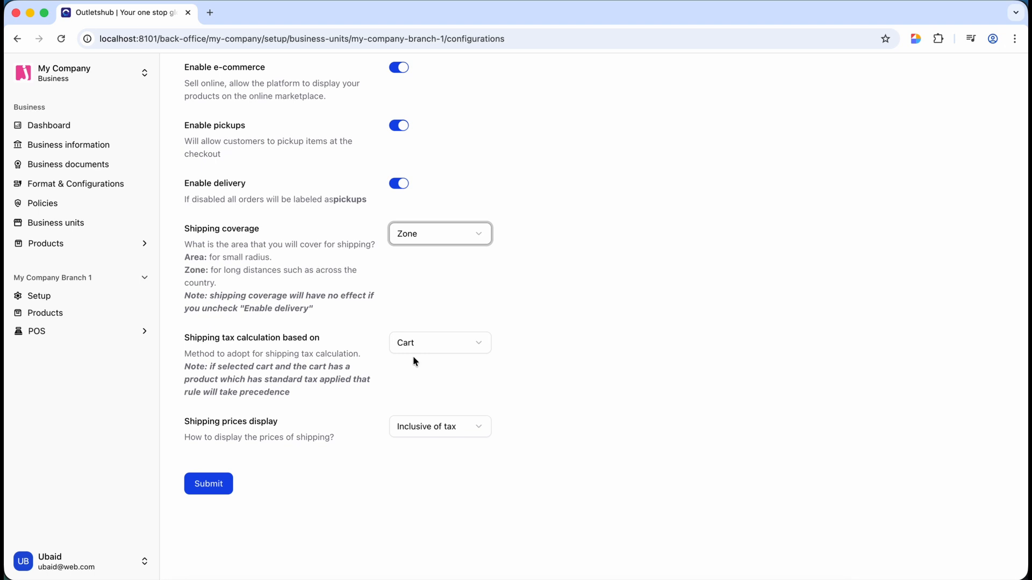
{"action": "left_click", "coordinate": [437, 350]}
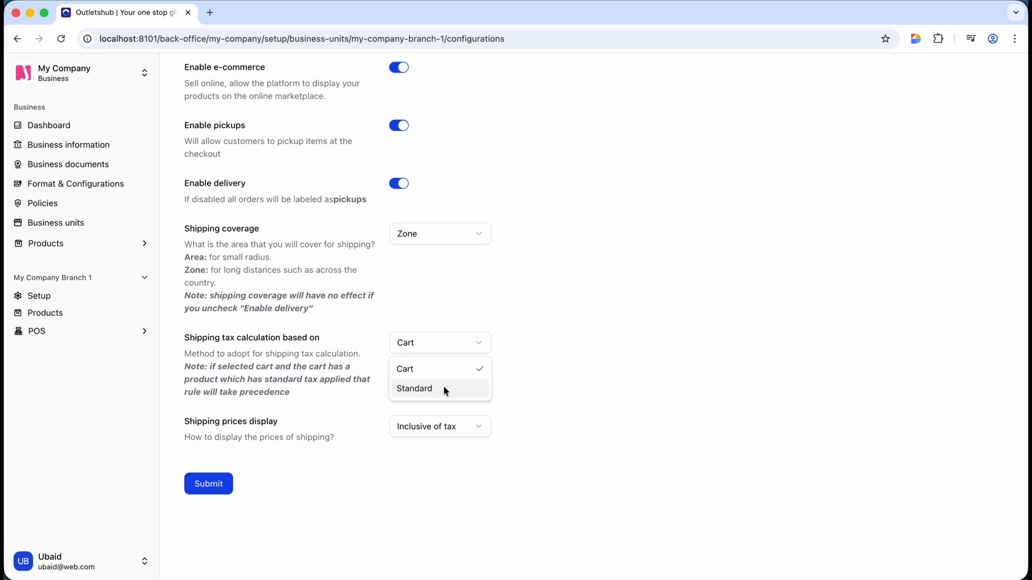
{"action": "left_click", "coordinate": [553, 328]}
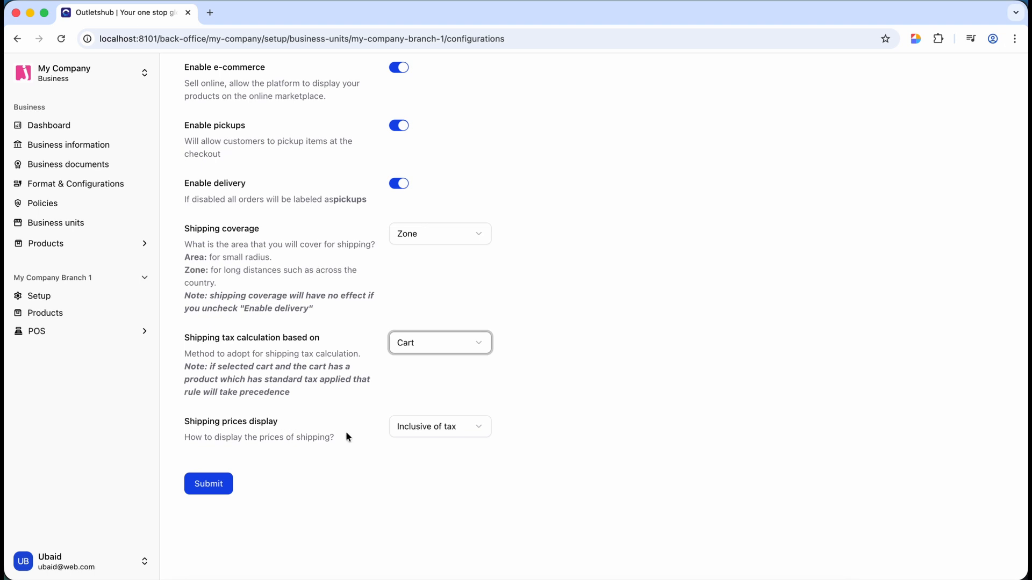
- Keep shipping prices inclusive of tax and submit the configuration
{"action": "left_click", "coordinate": [420, 432]}
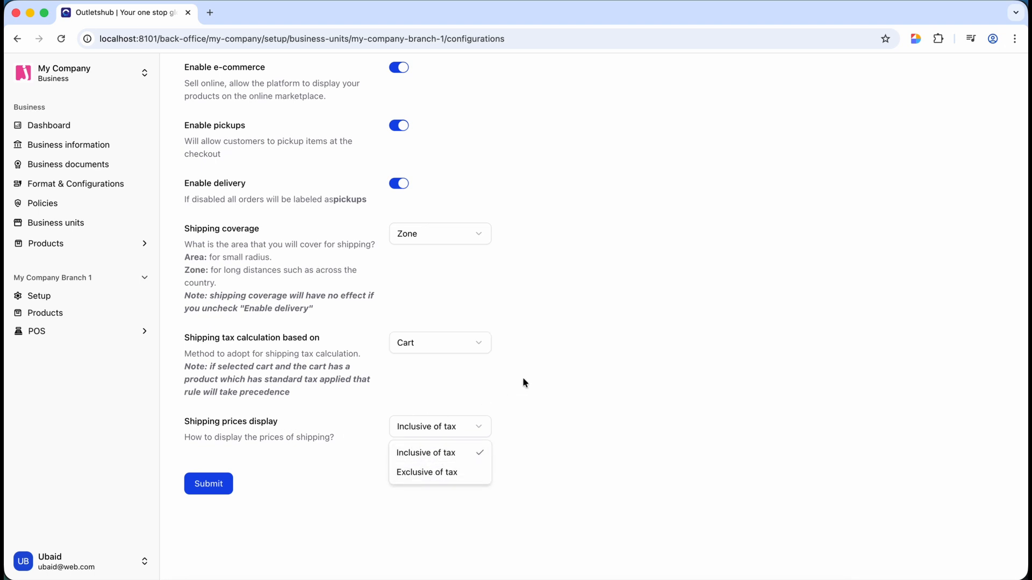
{"action": "left_click", "coordinate": [536, 381]}
{"action": "scroll", "coordinate": [344, 223], "scroll_direction": "up", "scroll_amount": 15}
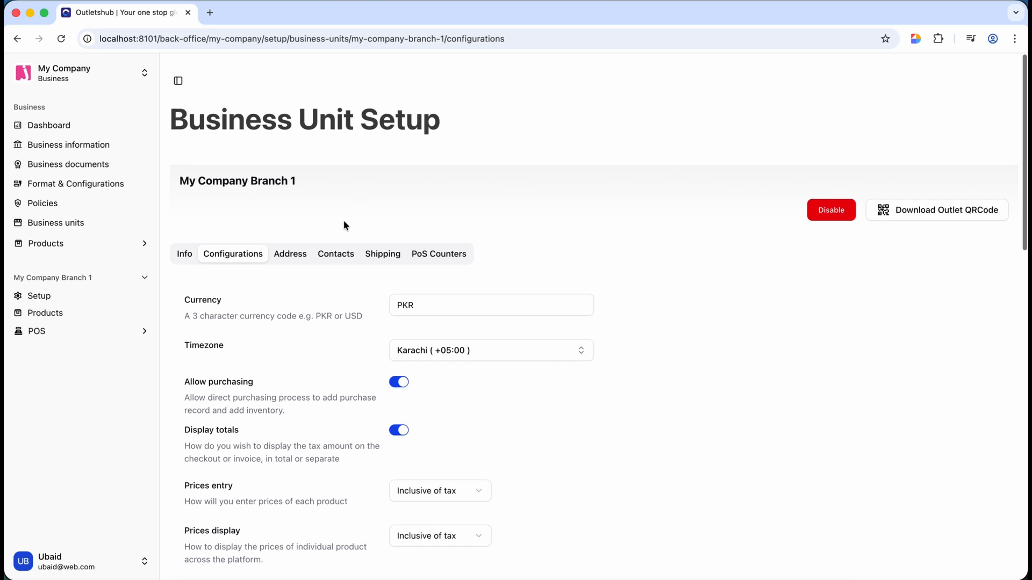
{"action": "scroll", "coordinate": [346, 272], "scroll_direction": "down", "scroll_amount": 15}
{"action": "left_click", "coordinate": [215, 524]}
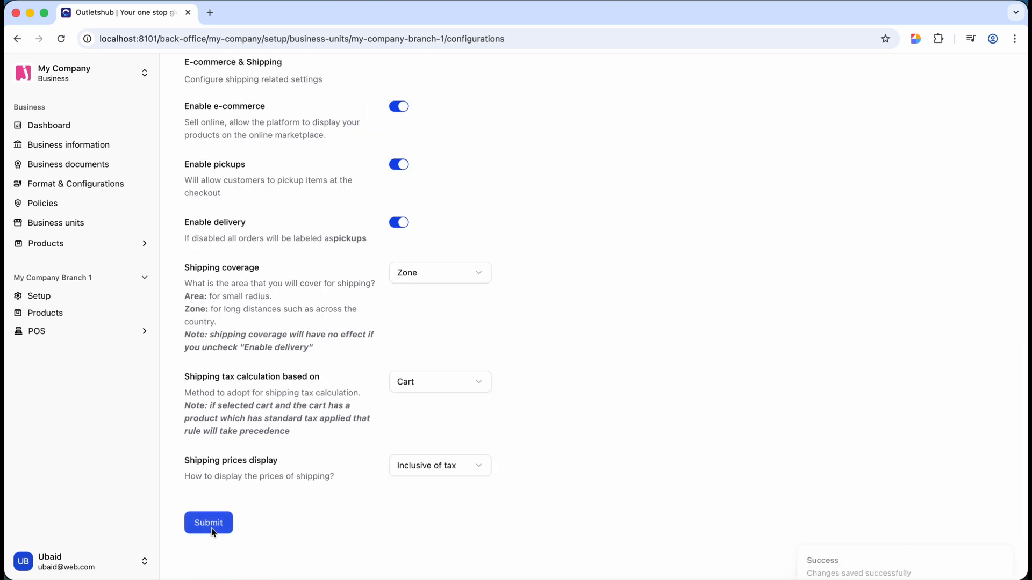
{"action": "scroll", "coordinate": [296, 344], "scroll_direction": "up", "scroll_amount": 4}
{"action": "scroll", "coordinate": [297, 344], "scroll_direction": "up", "scroll_amount": 8}
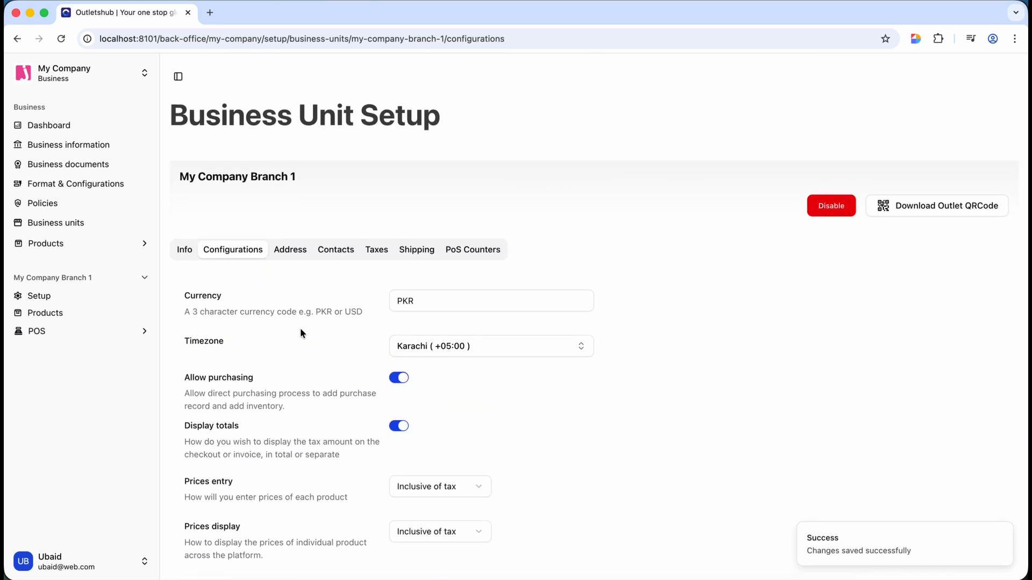
- Enter address line 'Street No 02' with Pakistan, Khyber Pakhtunkhwa and Abbottabad
{"action": "left_click", "coordinate": [291, 250]}
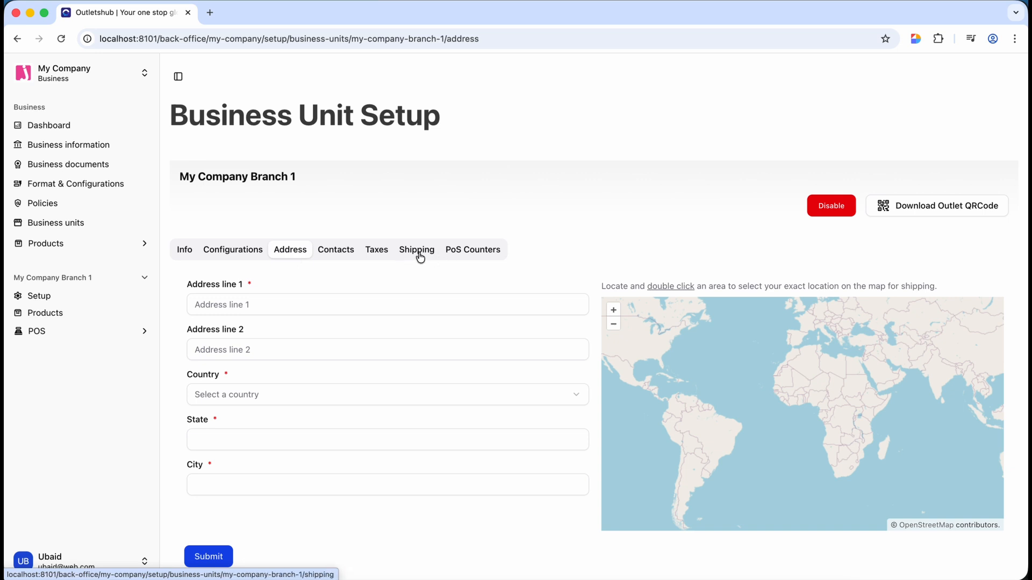
{"action": "left_click", "coordinate": [248, 308]}
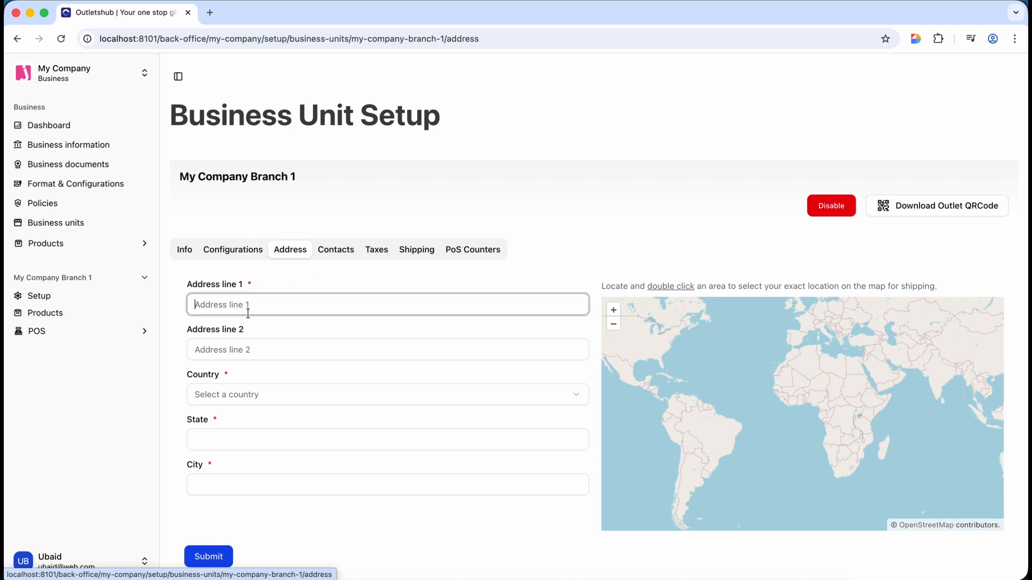
{"action": "type", "text": "Hous"}
{"action": "key", "text": "BackSpace"}
{"action": "key", "text": "BackSpace"}
{"action": "key", "text": "BackSpace"}
{"action": "key", "text": "BackSpace"}
{"action": "type", "text": "Street"}
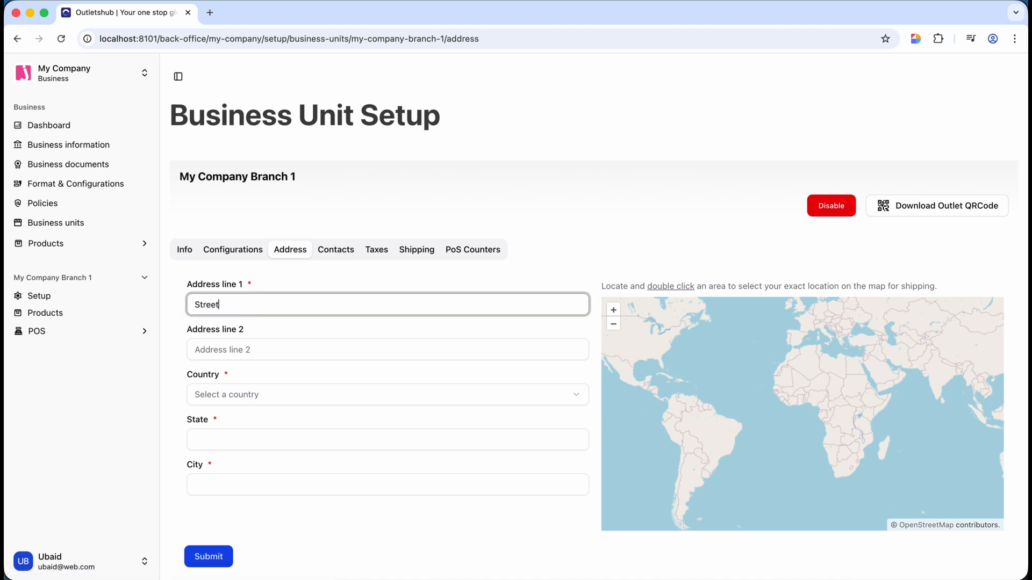
{"action": "type", "text": " No 02"}
{"action": "left_click", "coordinate": [218, 393]}
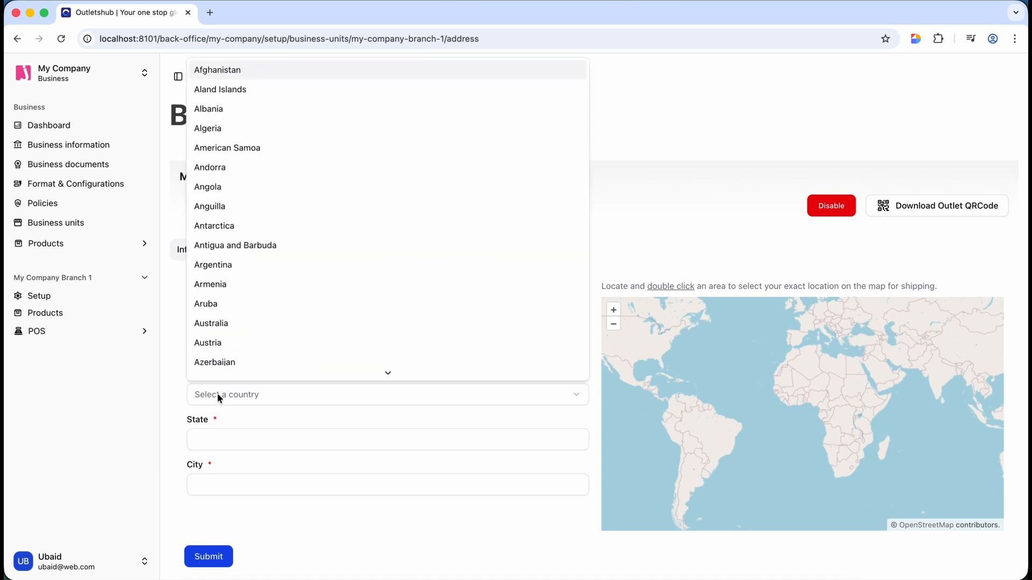
{"action": "type", "text": "pak"}
{"action": "left_click", "coordinate": [210, 229]}
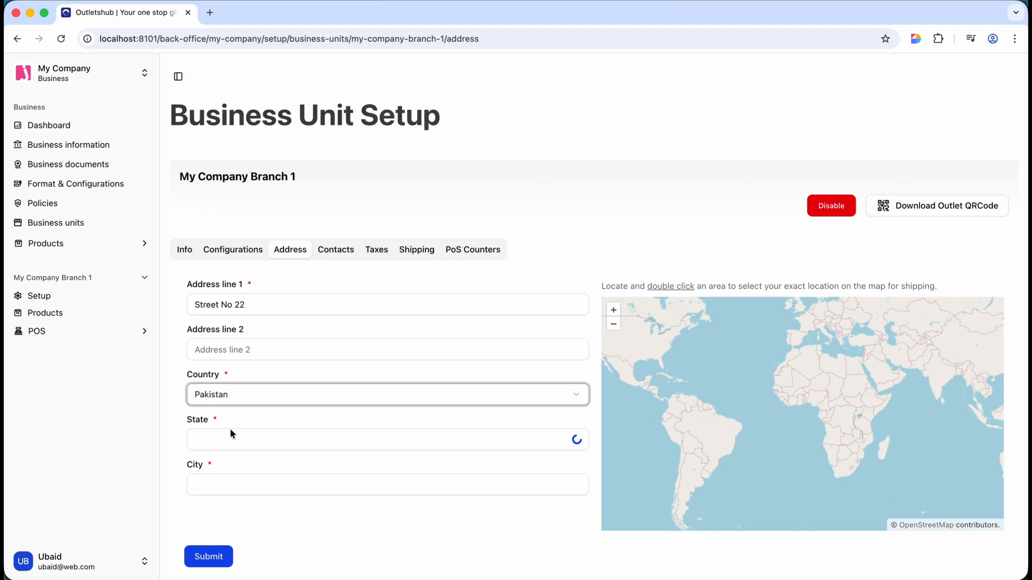
{"action": "left_click", "coordinate": [228, 449]}
{"action": "type", "text": "K"}
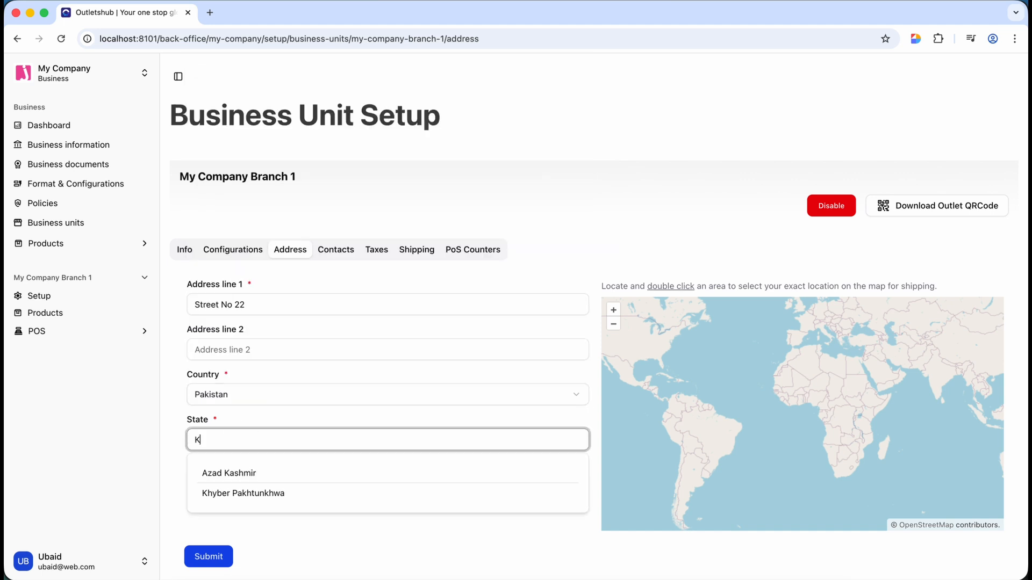
{"action": "left_click", "coordinate": [242, 491]}
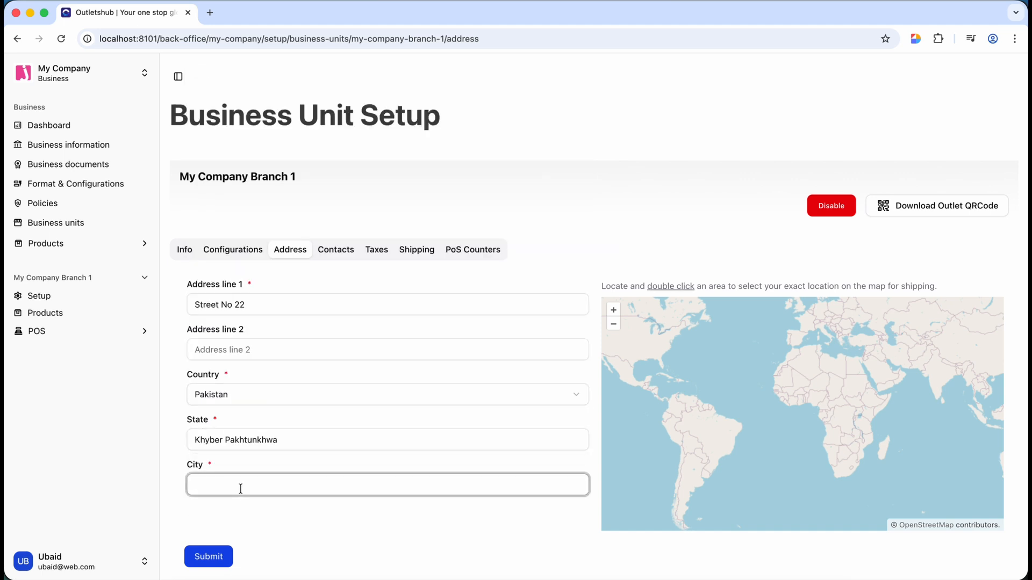
{"action": "type", "text": "A"}
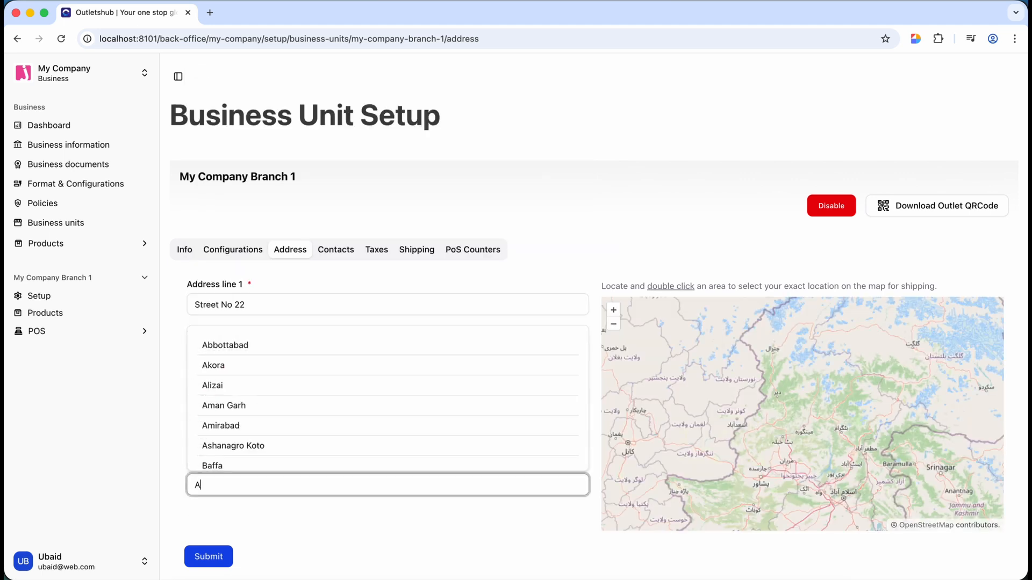
{"action": "left_click", "coordinate": [235, 350]}
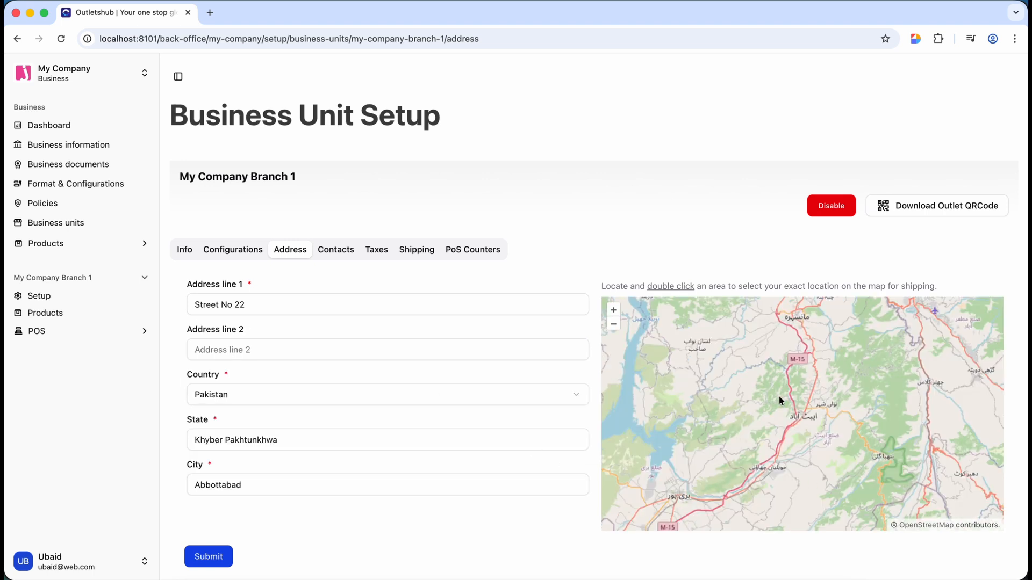
- Pin the branch location near Mandian on the map and save the address
{"action": "left_click", "coordinate": [613, 311]}
{"action": "left_click_drag", "start_coordinate": [864, 428], "coordinate": [848, 489]}
{"action": "double_click", "coordinate": [817, 380]}
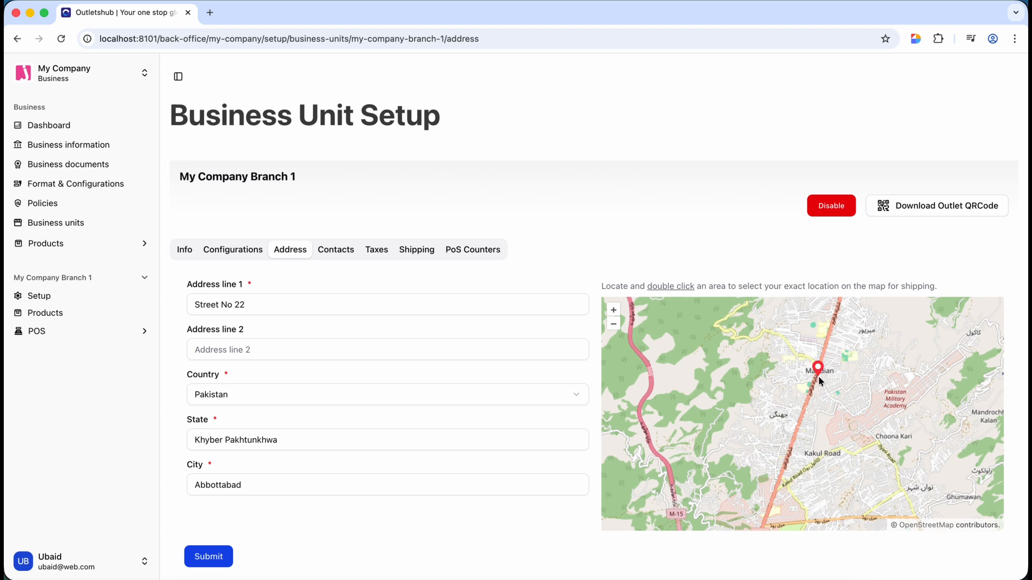
{"action": "left_click", "coordinate": [223, 559]}
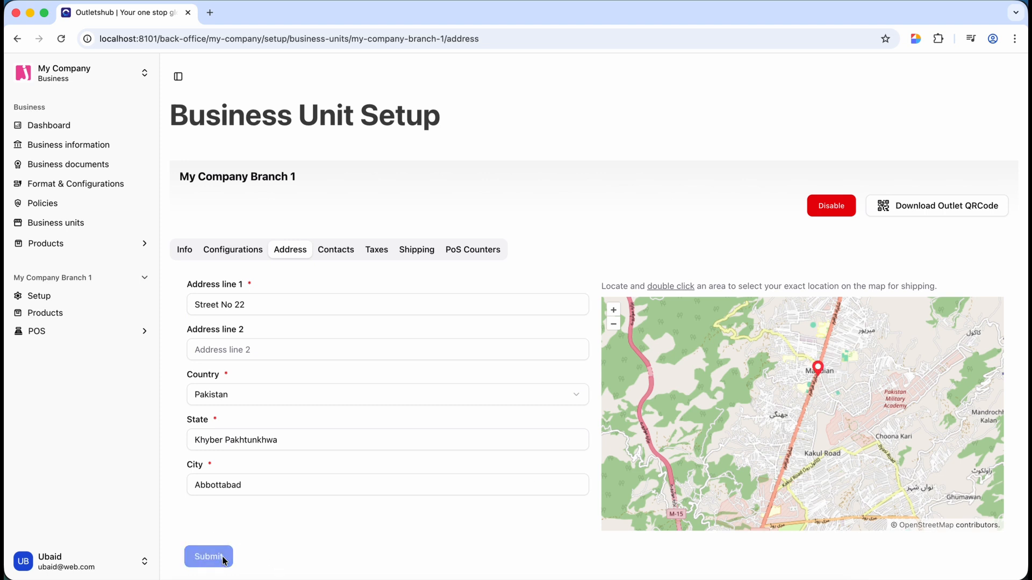
- Enter the first phone number in the branch's contact details
{"action": "left_click", "coordinate": [340, 261]}
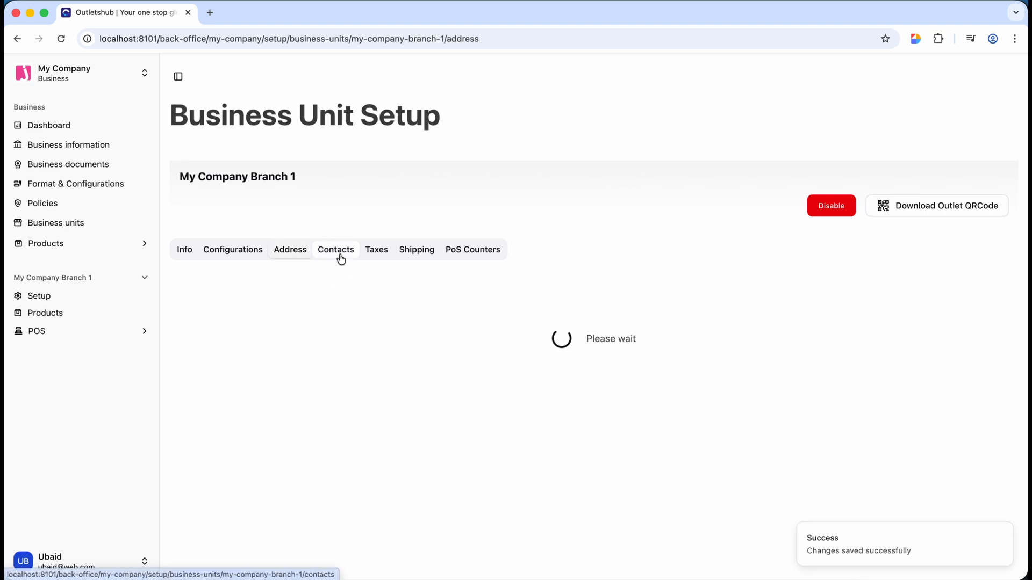
{"action": "left_click", "coordinate": [265, 291]}
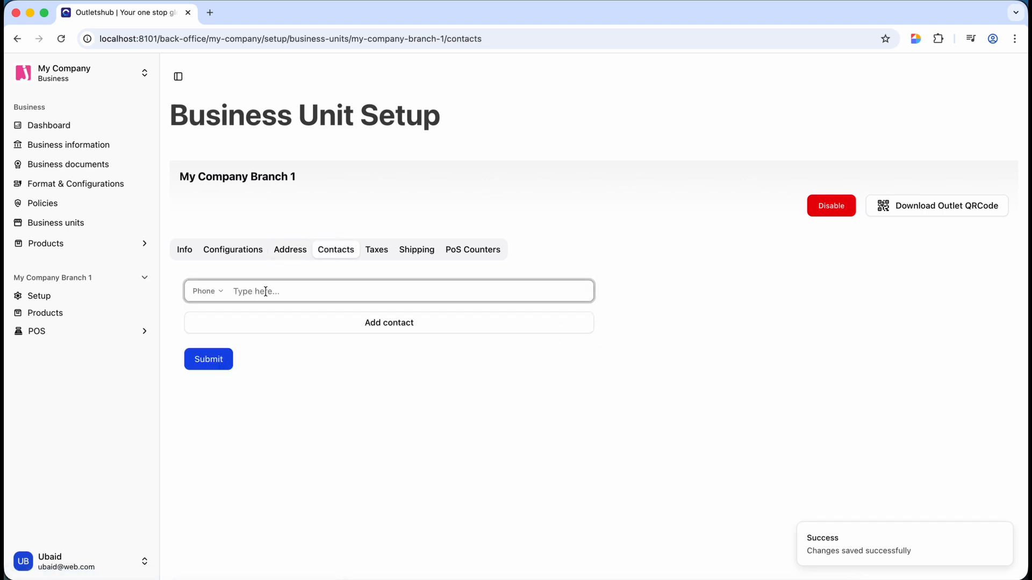
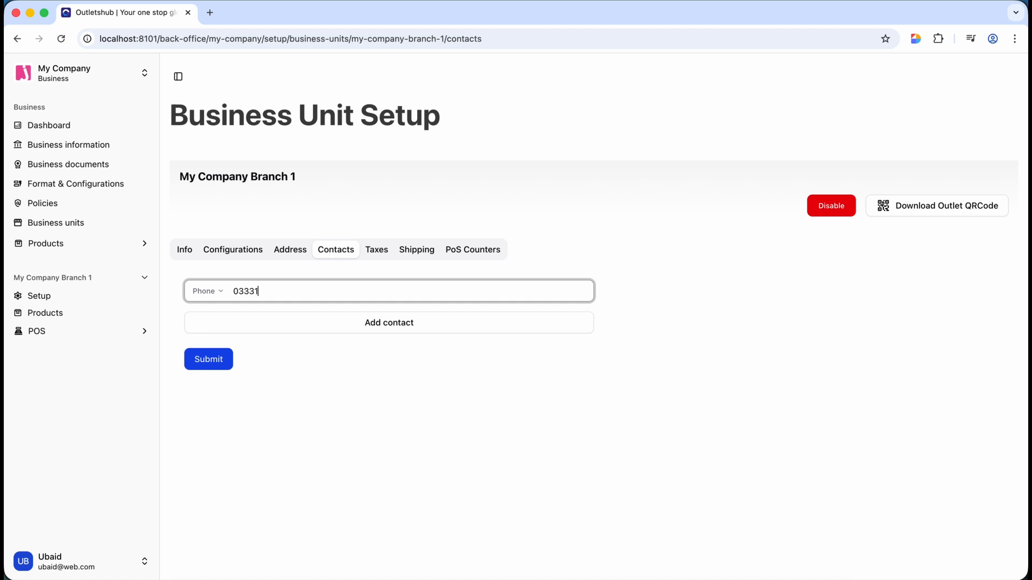
- Add a second phone contact, save both numbers and view the empty Taxes list
{"action": "left_click", "coordinate": [260, 321]}
{"action": "left_click", "coordinate": [212, 324]}
{"action": "left_click", "coordinate": [186, 363]}
{"action": "left_click", "coordinate": [268, 327]}
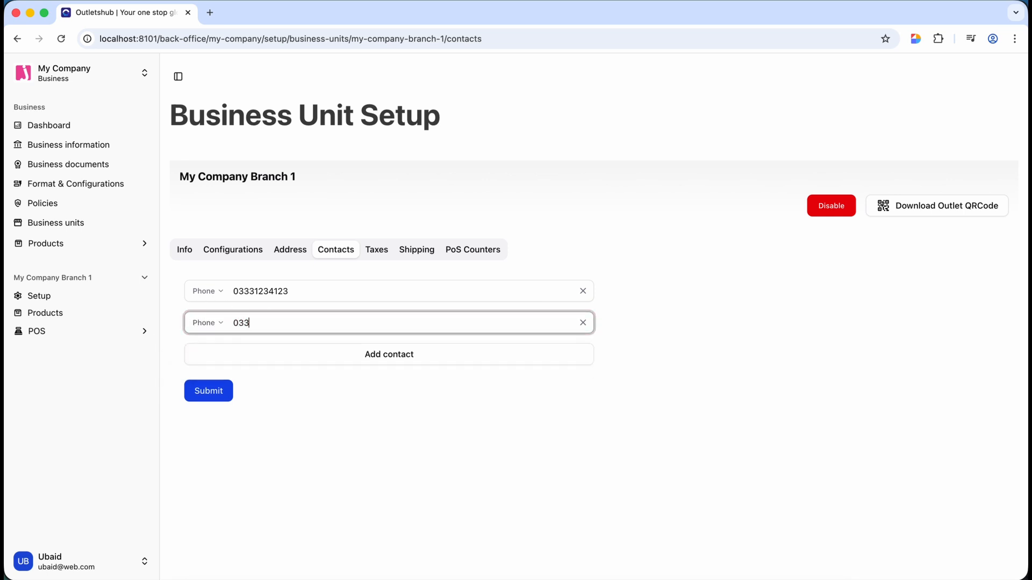
{"action": "left_click", "coordinate": [217, 393]}
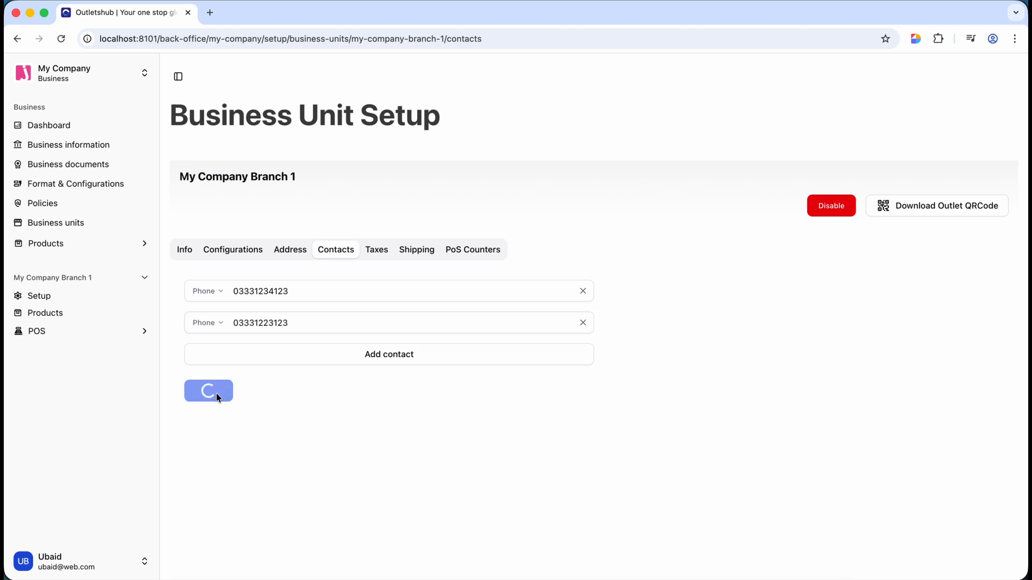
{"action": "left_click", "coordinate": [380, 246]}
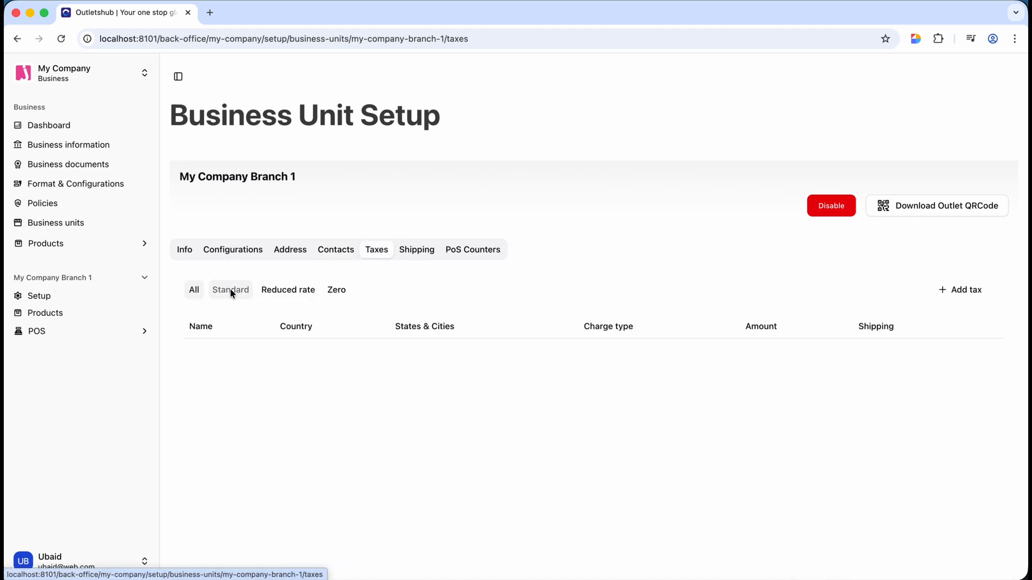
{"action": "left_click", "coordinate": [231, 291]}
{"action": "left_click", "coordinate": [286, 293]}
{"action": "left_click", "coordinate": [337, 292]}
{"action": "left_click", "coordinate": [231, 290]}
{"action": "left_click", "coordinate": [198, 291]}
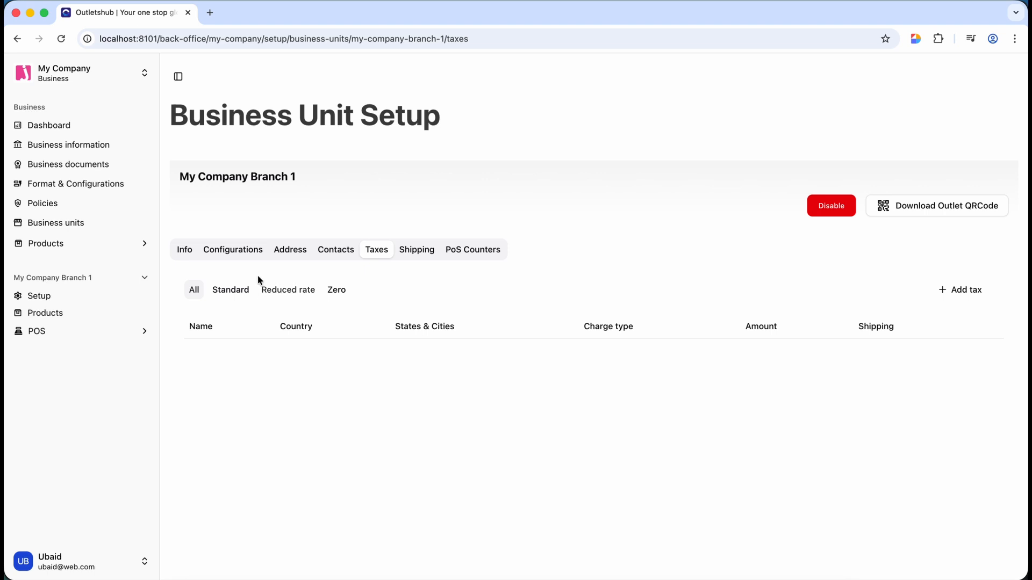
{"action": "left_click", "coordinate": [227, 251]}
{"action": "scroll", "coordinate": [371, 408], "scroll_direction": "down", "scroll_amount": 6}
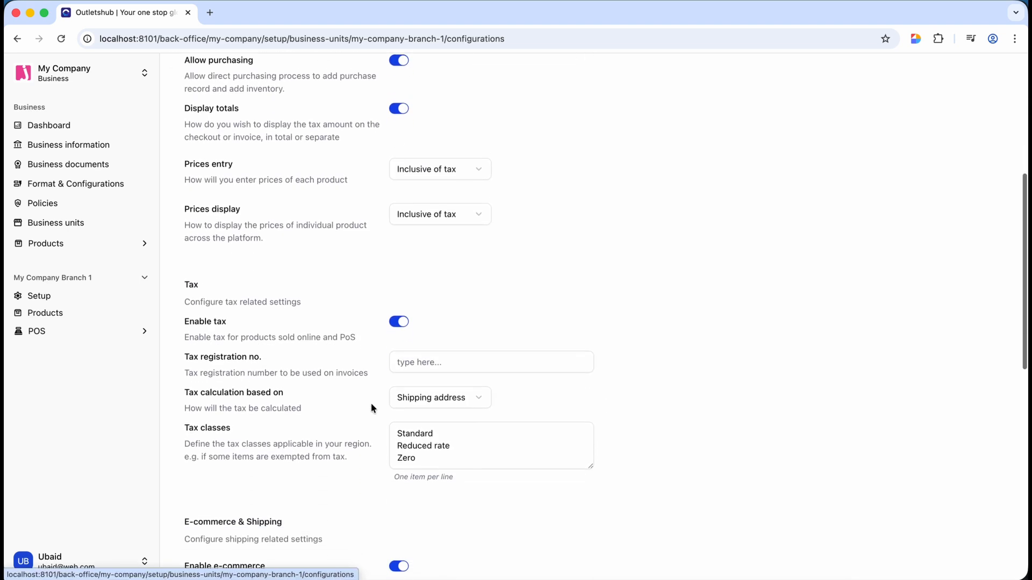
{"action": "left_click", "coordinate": [433, 444]}
{"action": "key", "text": "Return"}
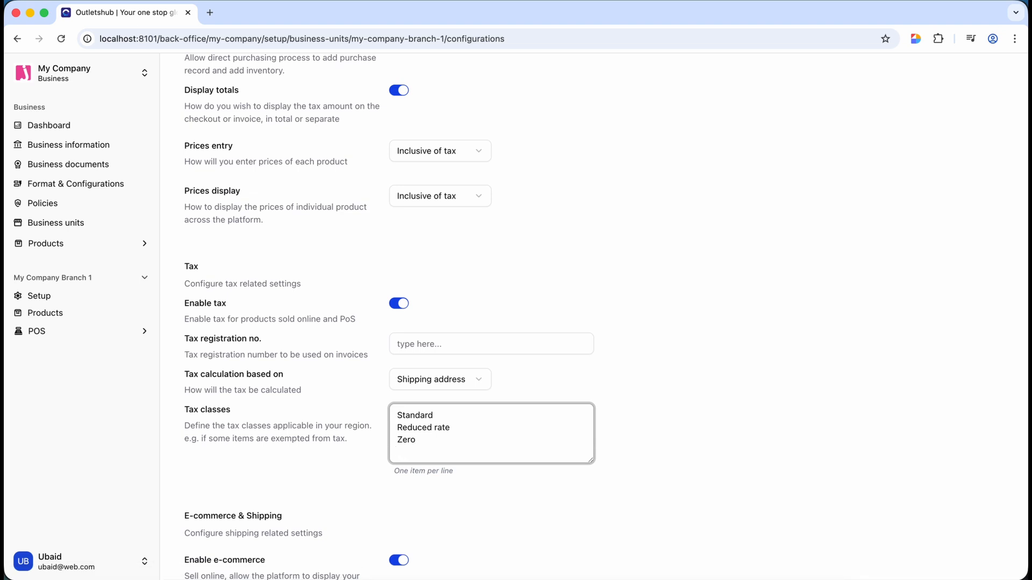
{"action": "type", "text": "Extra VAT"}
{"action": "scroll", "coordinate": [328, 472], "scroll_direction": "down", "scroll_amount": 10}
{"action": "left_click", "coordinate": [210, 423]}
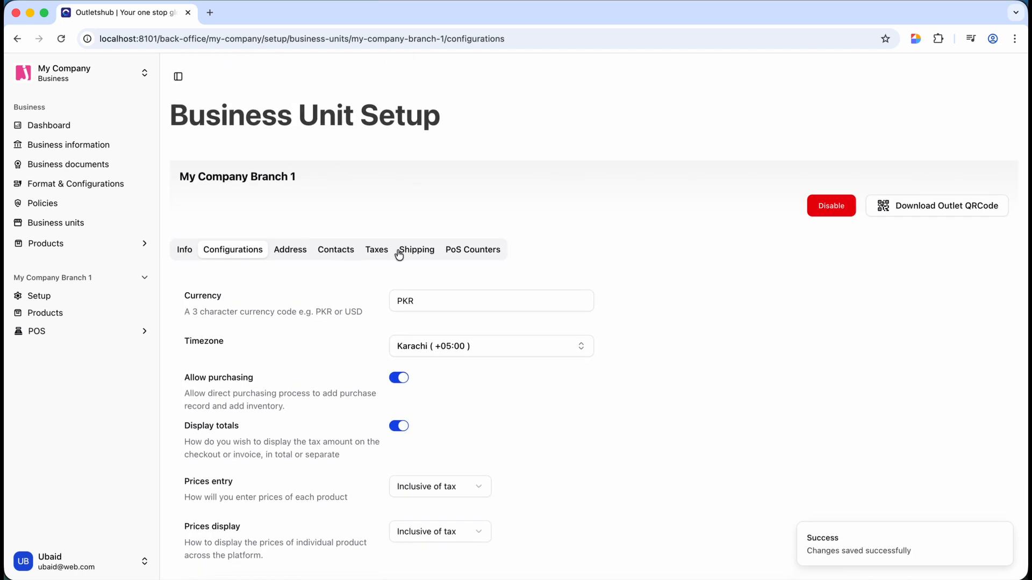
{"action": "left_click", "coordinate": [398, 253]}
{"action": "left_click", "coordinate": [377, 251]}
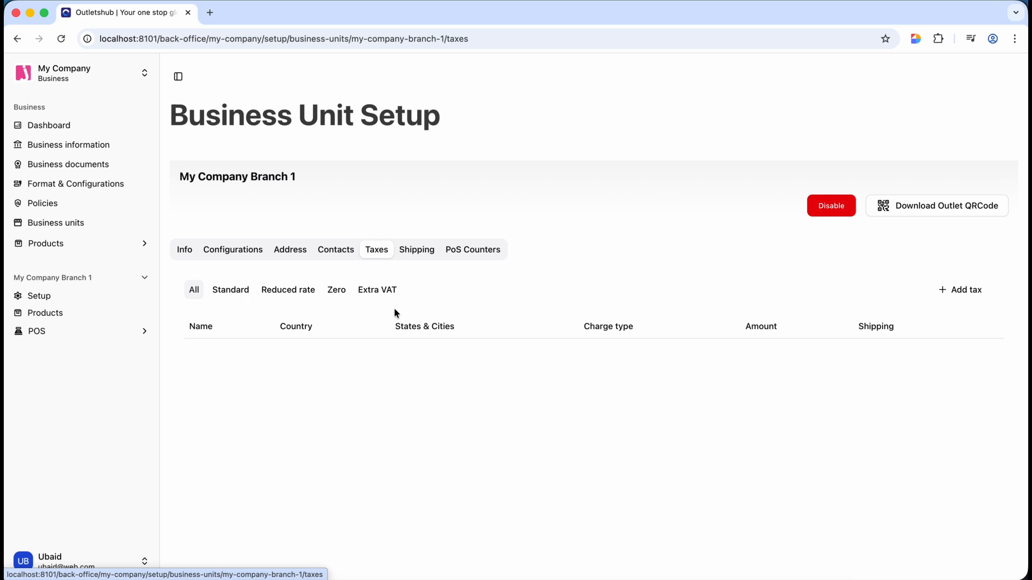
{"action": "left_click", "coordinate": [379, 293]}
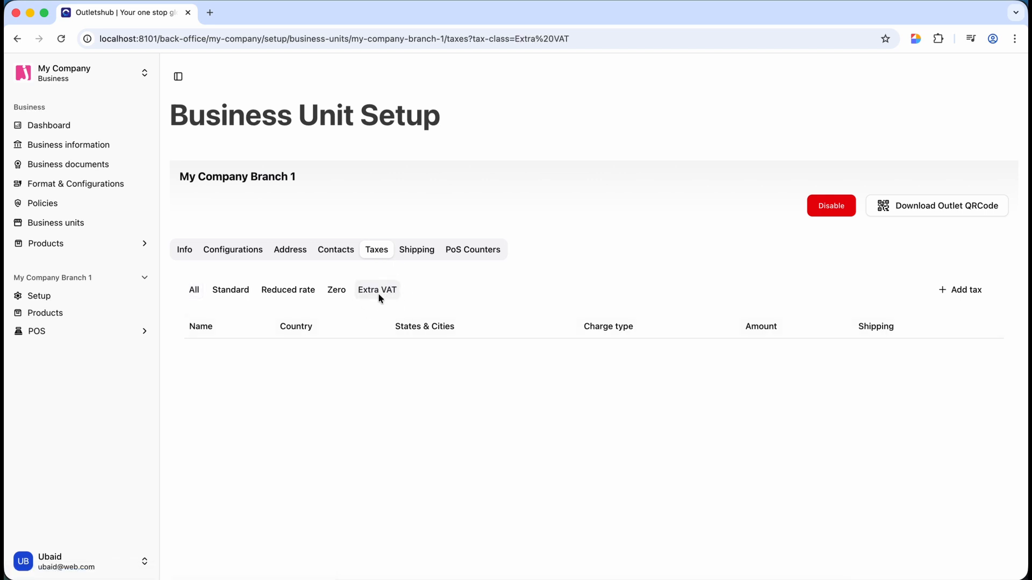
{"action": "left_click", "coordinate": [237, 249]}
{"action": "scroll", "coordinate": [373, 456], "scroll_direction": "down", "scroll_amount": 3}
{"action": "scroll", "coordinate": [373, 456], "scroll_direction": "down", "scroll_amount": 4}
{"action": "left_click", "coordinate": [457, 417]}
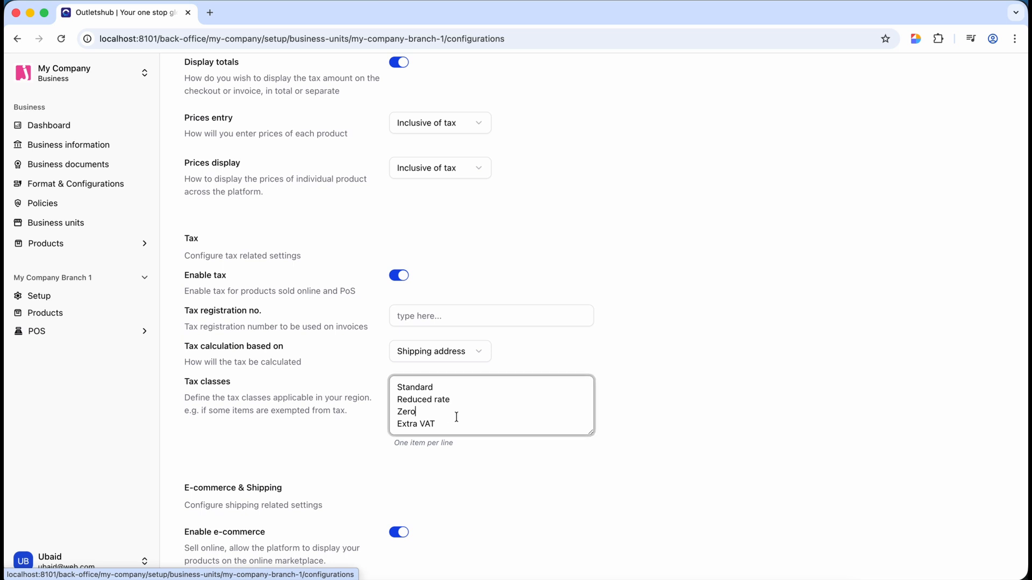
{"action": "key", "text": "Down"}
{"action": "key", "text": "super+shift+Left"}
{"action": "key", "text": "BackSpace"}
{"action": "key", "text": "BackSpace"}
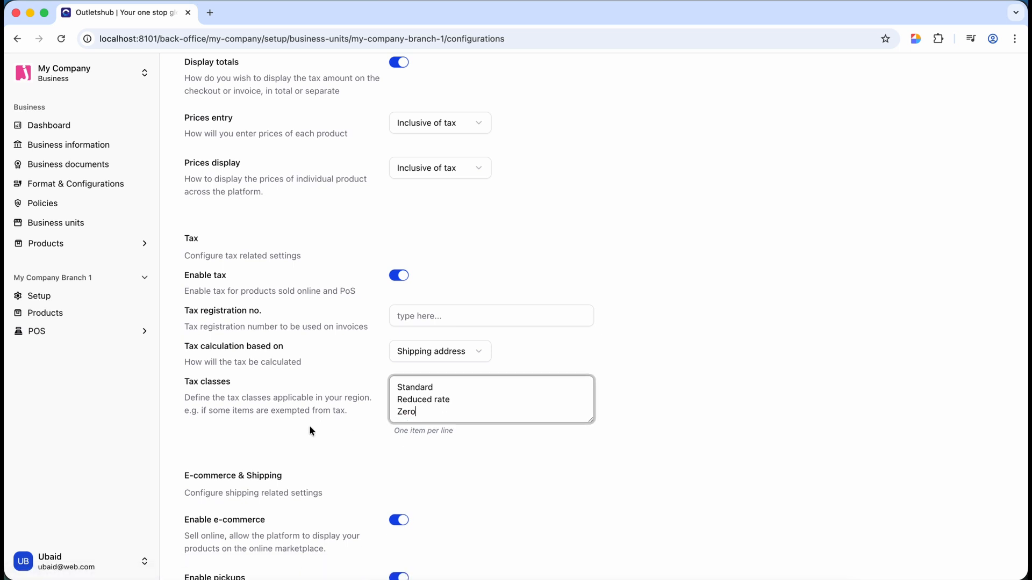
{"action": "scroll", "coordinate": [320, 421], "scroll_direction": "down", "scroll_amount": 10}
{"action": "left_click", "coordinate": [221, 423]}
{"action": "scroll", "coordinate": [301, 395], "scroll_direction": "up", "scroll_amount": 10}
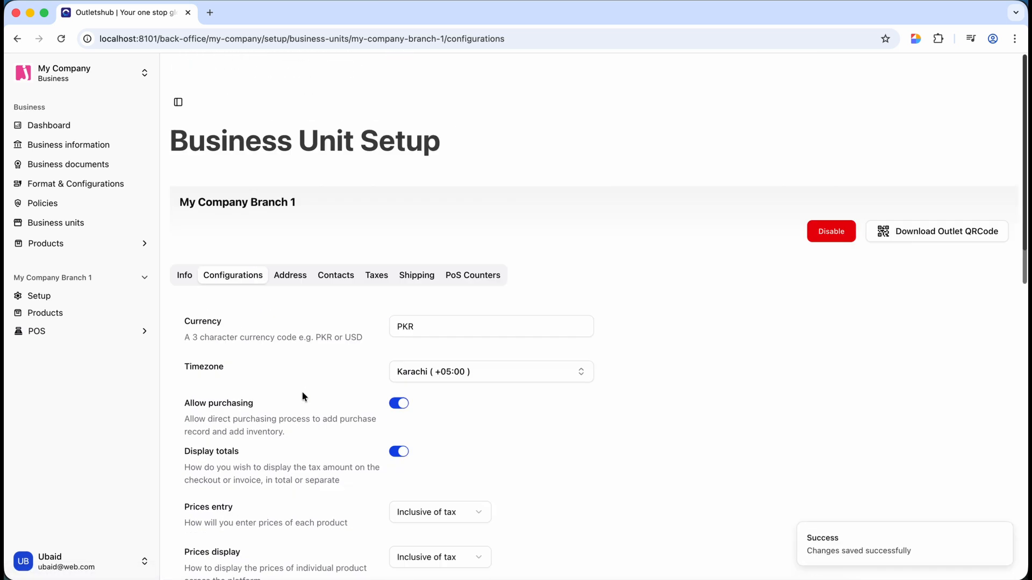
{"action": "left_click", "coordinate": [381, 254]}
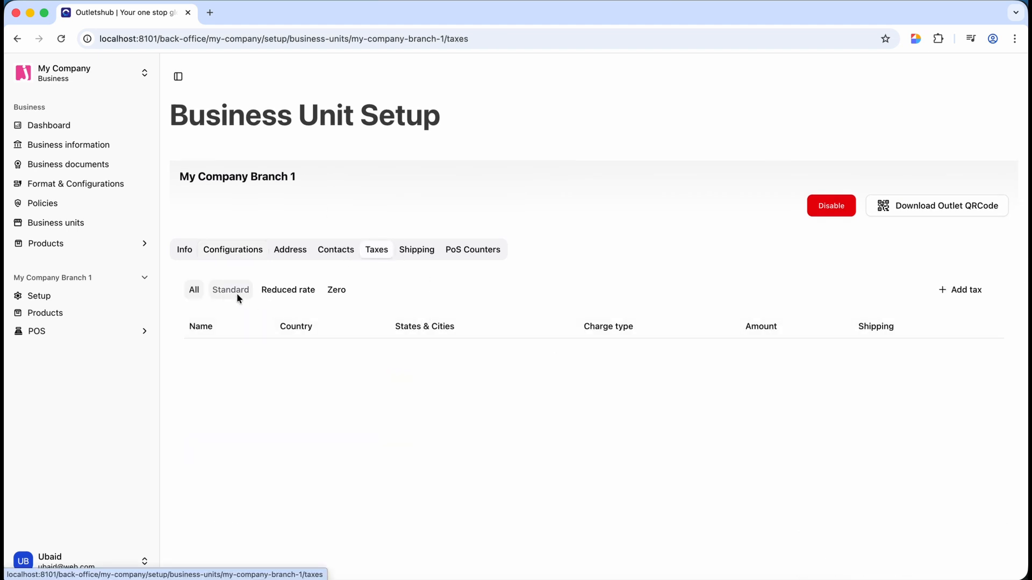
- Add a new tax named 'Sales tax 18%' charging a percentage of 18
{"action": "left_click", "coordinate": [949, 292]}
{"action": "left_click", "coordinate": [584, 242]}
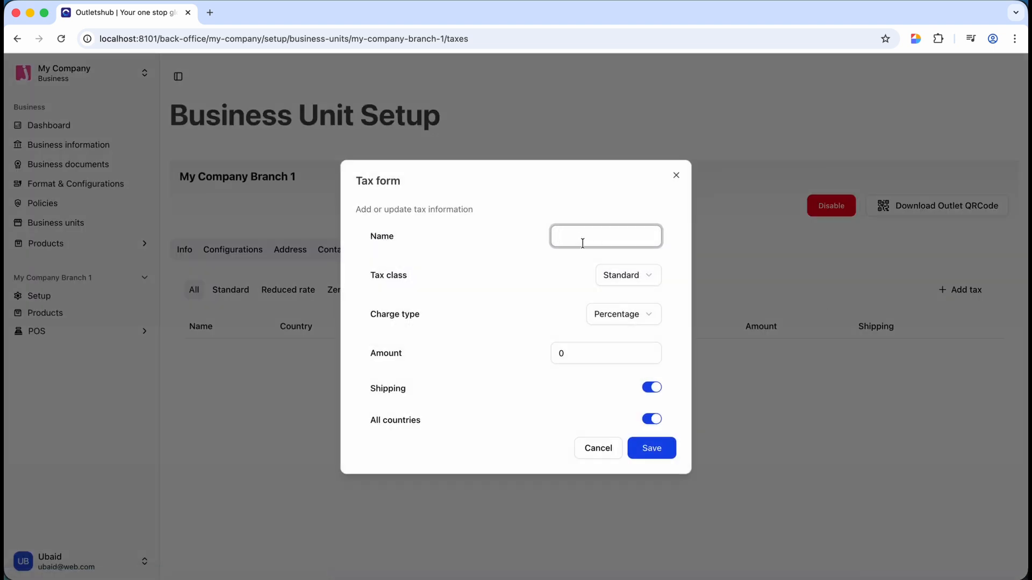
{"action": "type", "text": "Stan"}
{"action": "key", "text": "BackSpace"}
{"action": "key", "text": "BackSpace"}
{"action": "key", "text": "BackSpace"}
{"action": "key", "text": "BackSpace"}
{"action": "type", "text": "Sales tax 18%"}
{"action": "left_click", "coordinate": [617, 312]}
{"action": "left_click", "coordinate": [614, 316]}
{"action": "left_click", "coordinate": [582, 353]}
{"action": "type", "text": "1"}
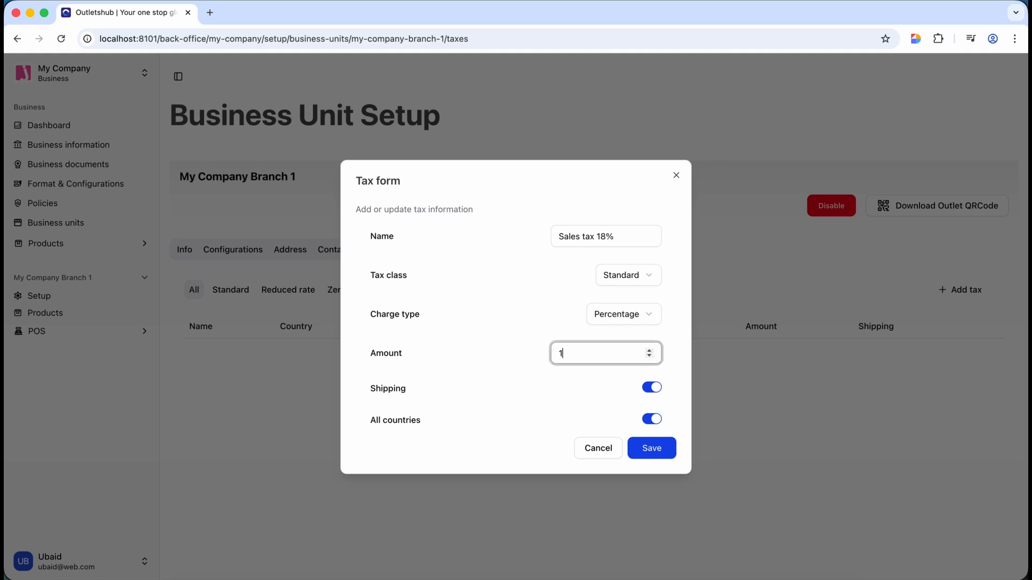
{"action": "type", "text": "8"}
- Restrict the tax to Pakistan instead of all countries and save it
{"action": "left_click", "coordinate": [655, 420]}
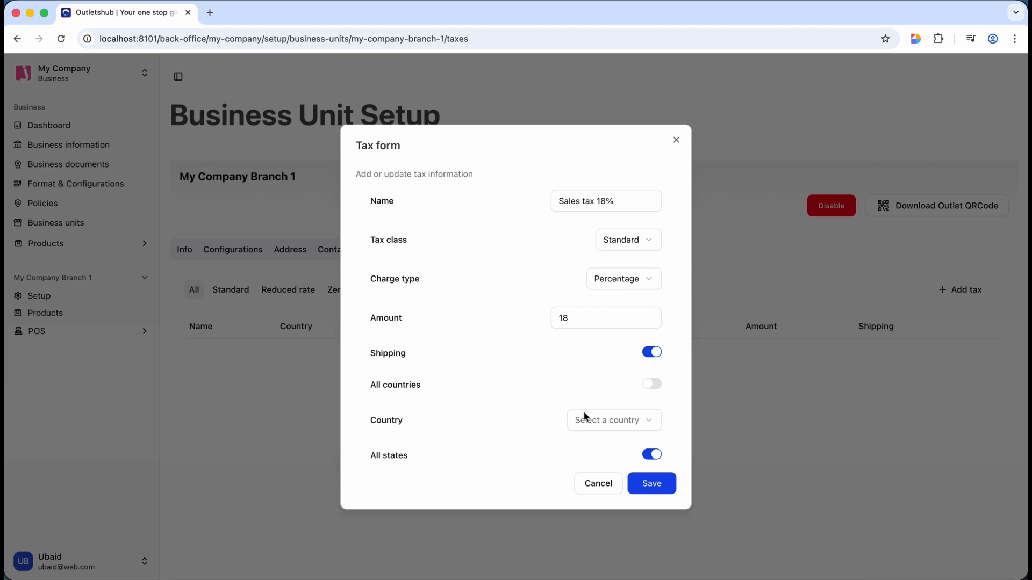
{"action": "left_click", "coordinate": [607, 423]}
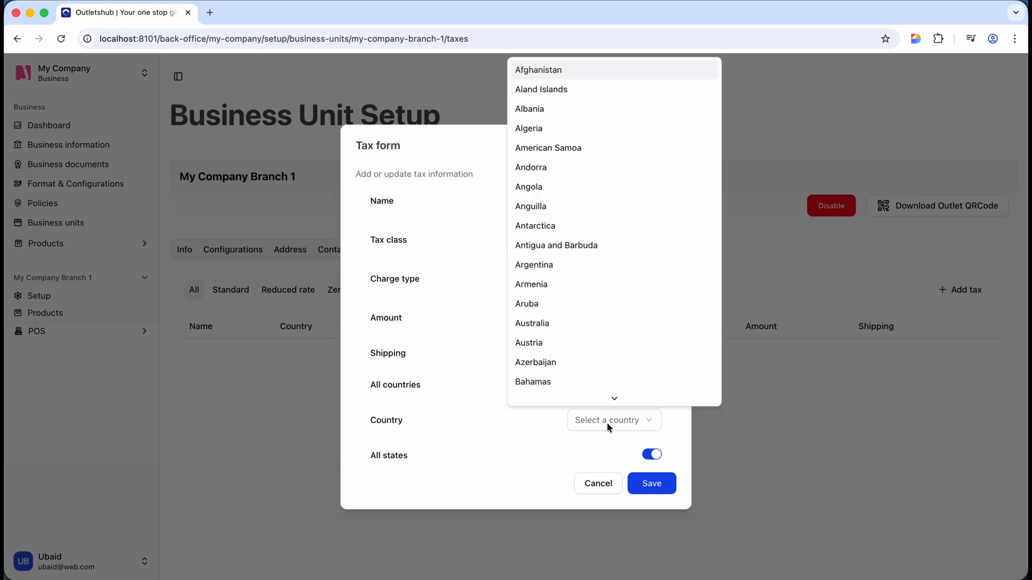
{"action": "key", "text": "p"}
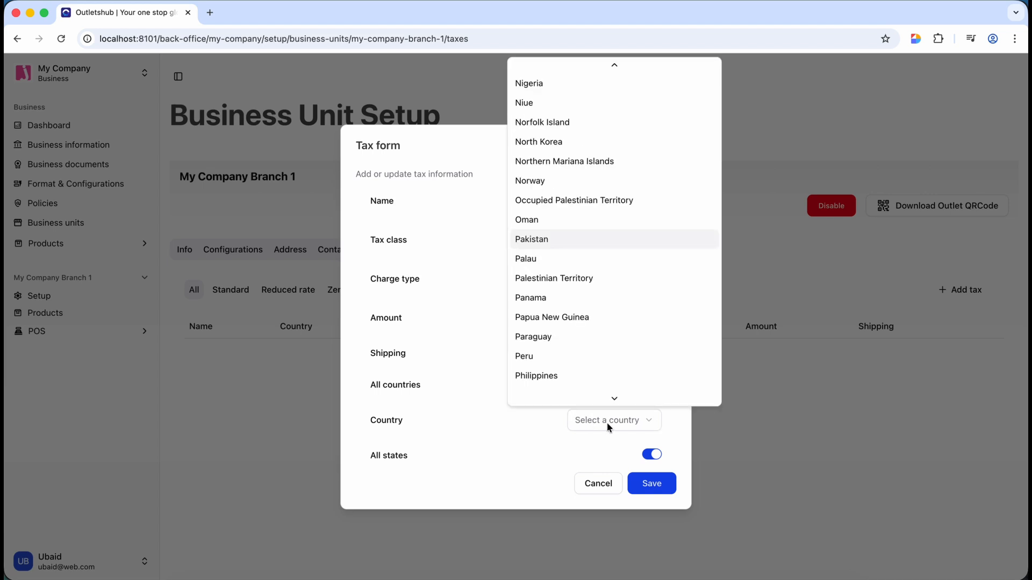
{"action": "left_click", "coordinate": [550, 236]}
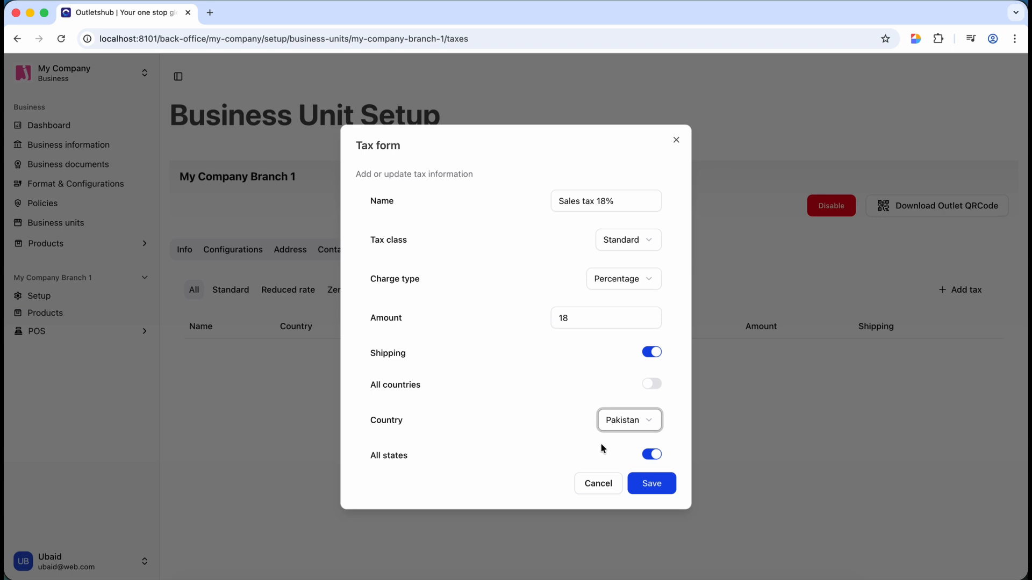
{"action": "left_click", "coordinate": [647, 482]}
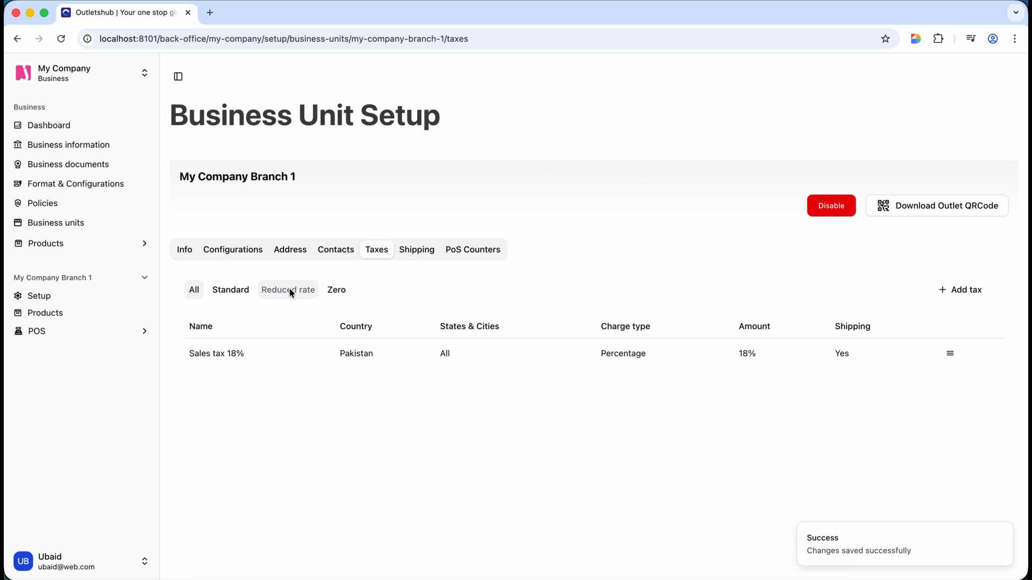
- Cycle through the Standard, Reduced rate and Zero class filters back to all taxes
{"action": "left_click", "coordinate": [224, 291]}
{"action": "left_click", "coordinate": [280, 290]}
{"action": "left_click", "coordinate": [336, 291]}
{"action": "left_click", "coordinate": [193, 291]}
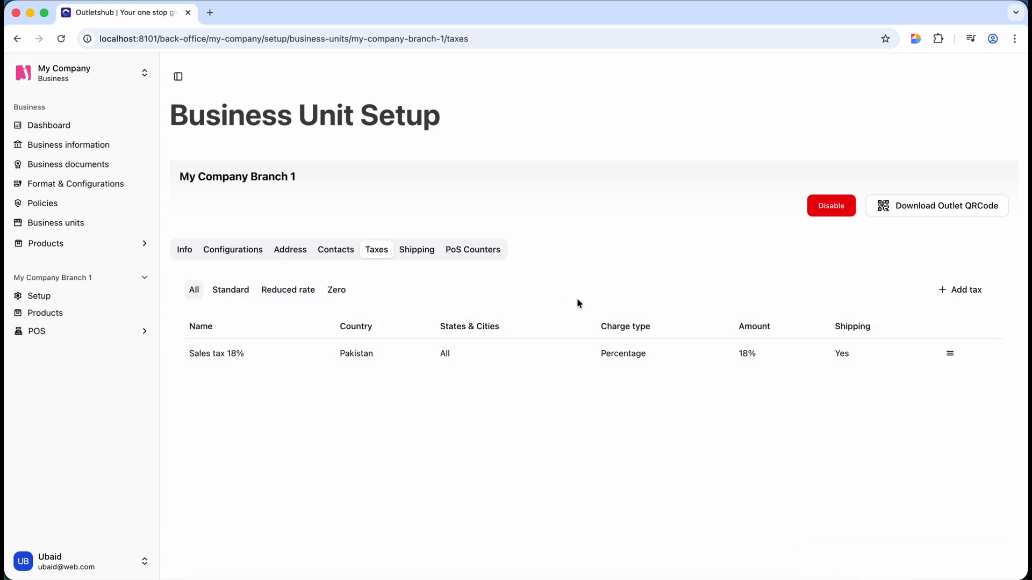
- Open the branch's Shipping tab and scroll through it
{"action": "left_click", "coordinate": [419, 252]}
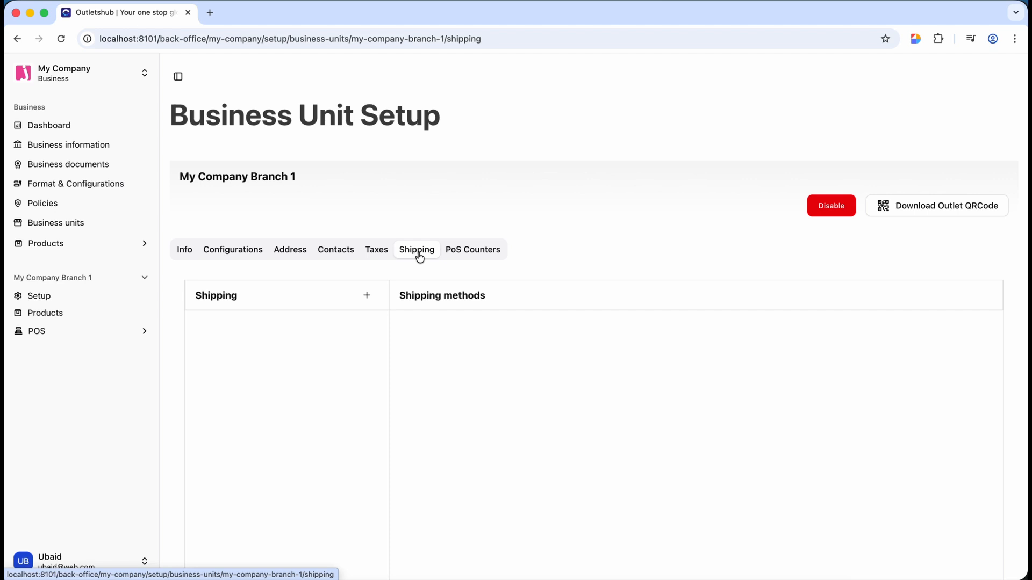
{"action": "scroll", "coordinate": [456, 321], "scroll_direction": "down", "scroll_amount": 4}
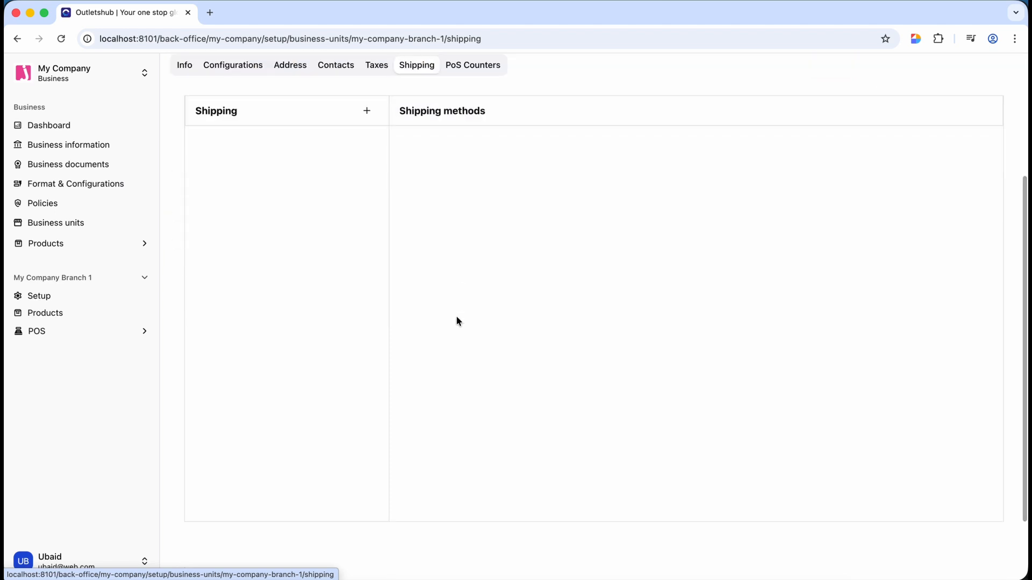
{"action": "scroll", "coordinate": [456, 321], "scroll_direction": "up", "scroll_amount": 1}
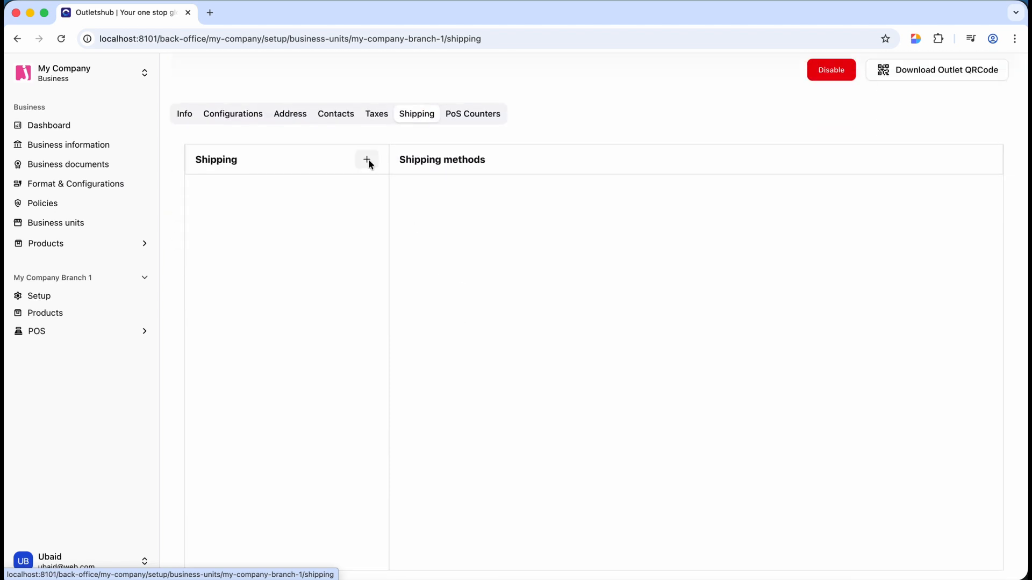
- Confirm shipping coverage stays Zone in Configurations, then return to Shipping
{"action": "left_click", "coordinate": [247, 114]}
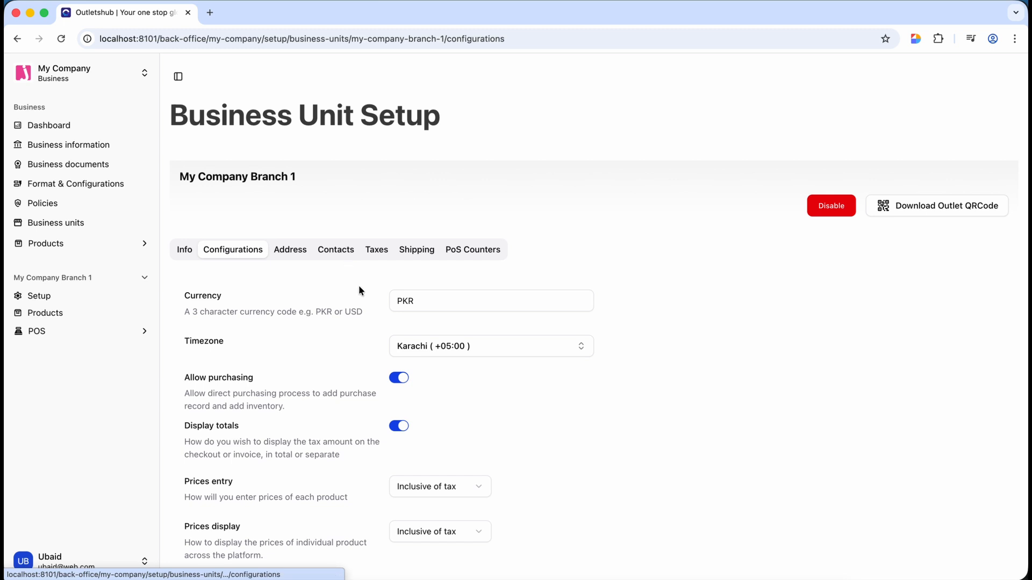
{"action": "scroll", "coordinate": [350, 339], "scroll_direction": "down", "scroll_amount": 2}
{"action": "scroll", "coordinate": [352, 343], "scroll_direction": "down", "scroll_amount": 7}
{"action": "scroll", "coordinate": [458, 422], "scroll_direction": "down", "scroll_amount": 6}
{"action": "left_click", "coordinate": [406, 304]}
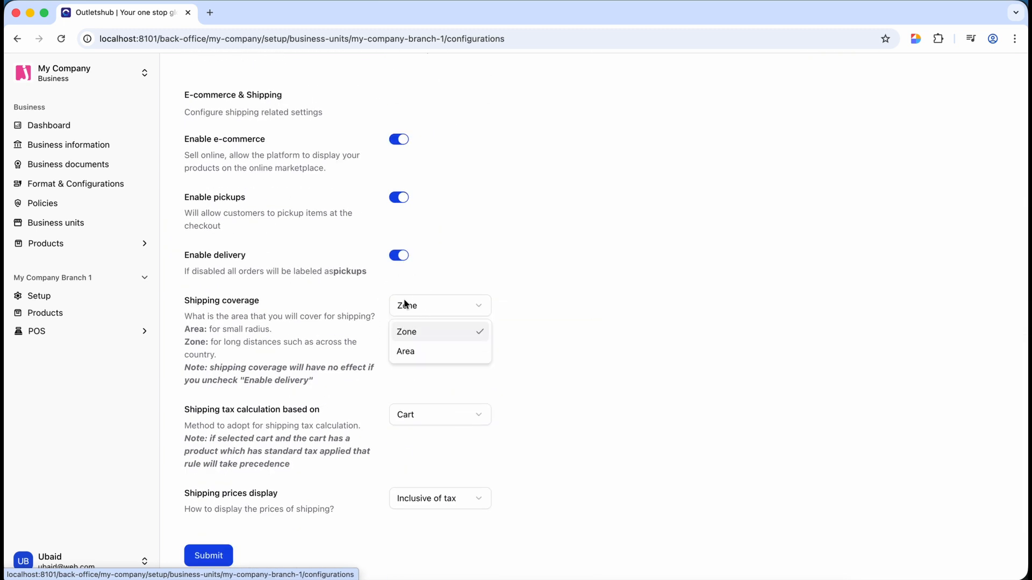
{"action": "left_click", "coordinate": [416, 309]}
{"action": "scroll", "coordinate": [415, 307], "scroll_direction": "up", "scroll_amount": 15}
{"action": "left_click", "coordinate": [417, 250]}
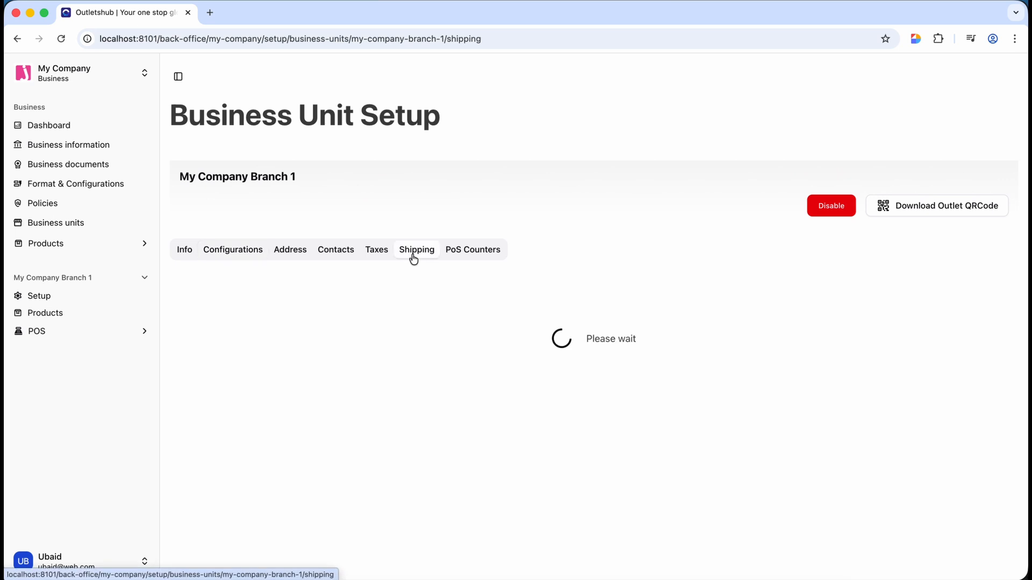
- Create and save a zone 'Delivery through Pakistan' covering all states of Pakistan
{"action": "left_click", "coordinate": [366, 297]}
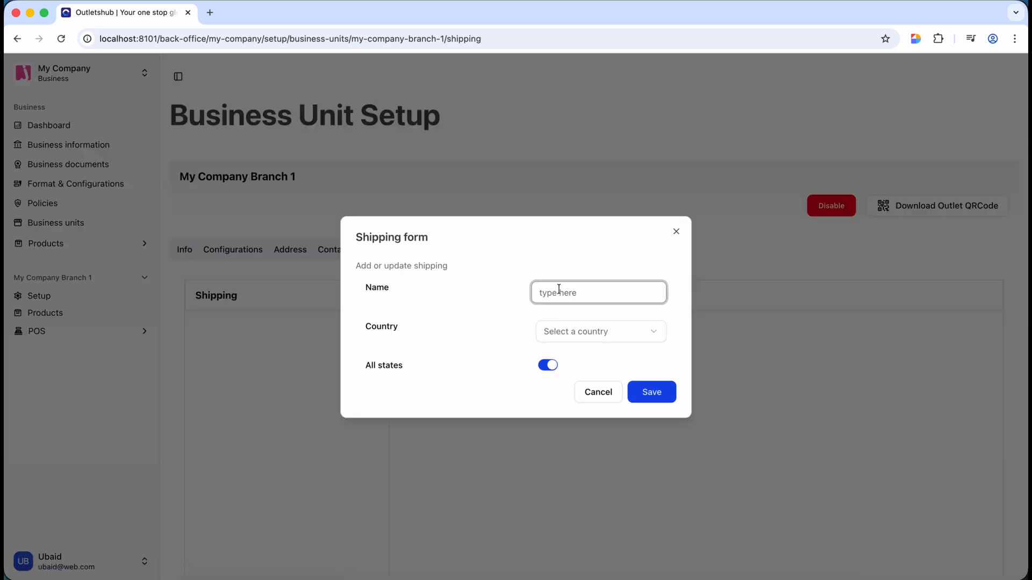
{"action": "type", "text": "Pakistan"}
{"action": "double_click", "coordinate": [574, 289]}
{"action": "type", "text": "Delivery through PA"}
{"action": "key", "text": "BackSpace"}
{"action": "type", "text": "akistan"}
{"action": "left_click", "coordinate": [573, 330]}
{"action": "type", "text": "p"}
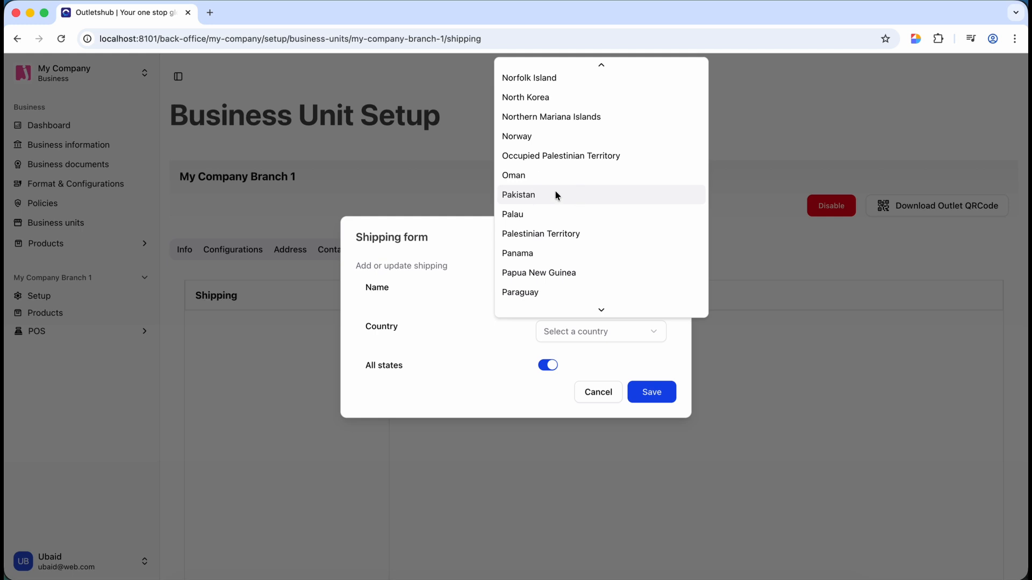
{"action": "left_click", "coordinate": [556, 194]}
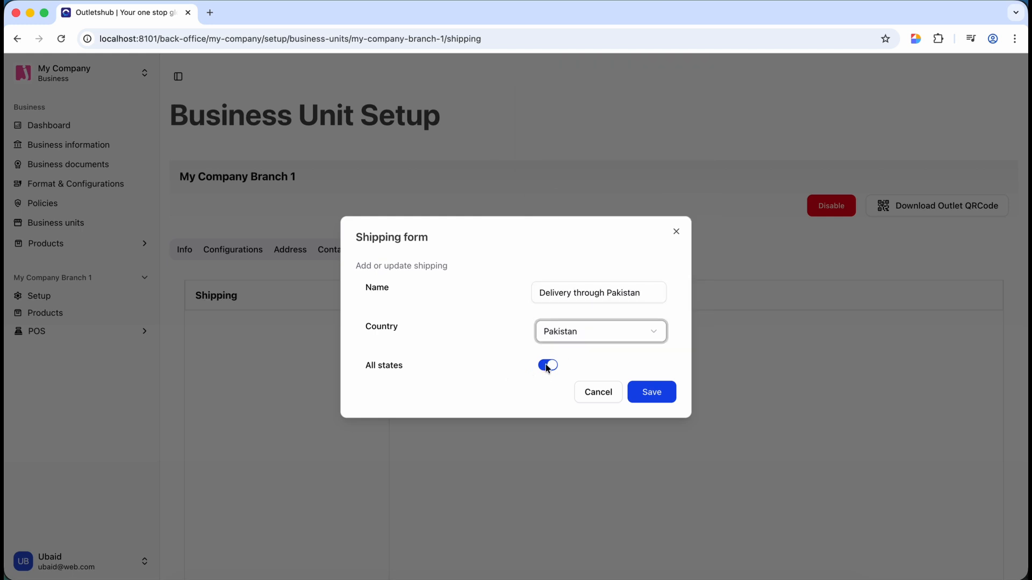
{"action": "left_click", "coordinate": [653, 397]}
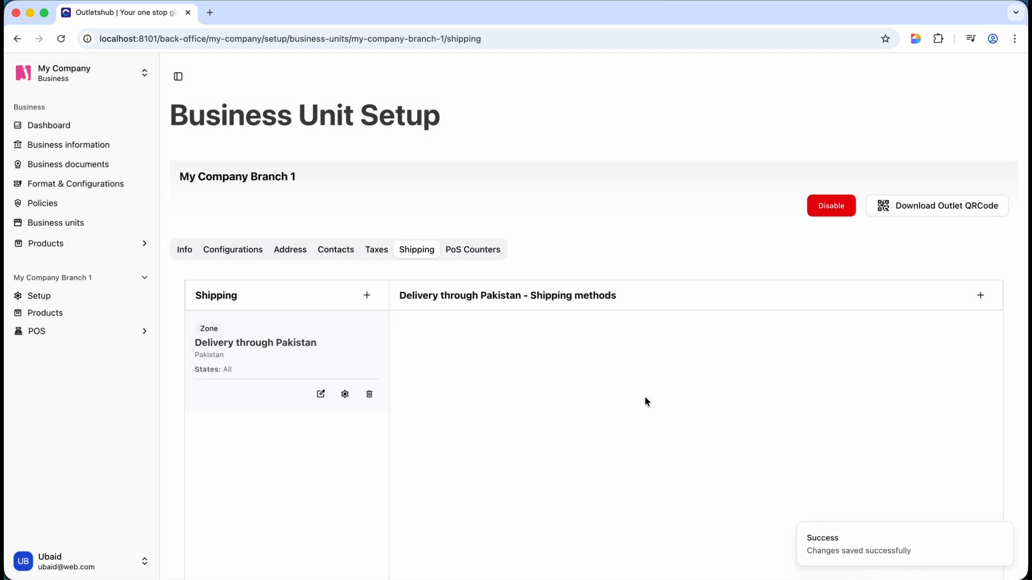
- Select the Delivery through Pakistan zone card to add a shipping method
{"action": "left_click", "coordinate": [342, 345]}
{"action": "left_click", "coordinate": [222, 357]}
{"action": "left_click", "coordinate": [310, 346]}
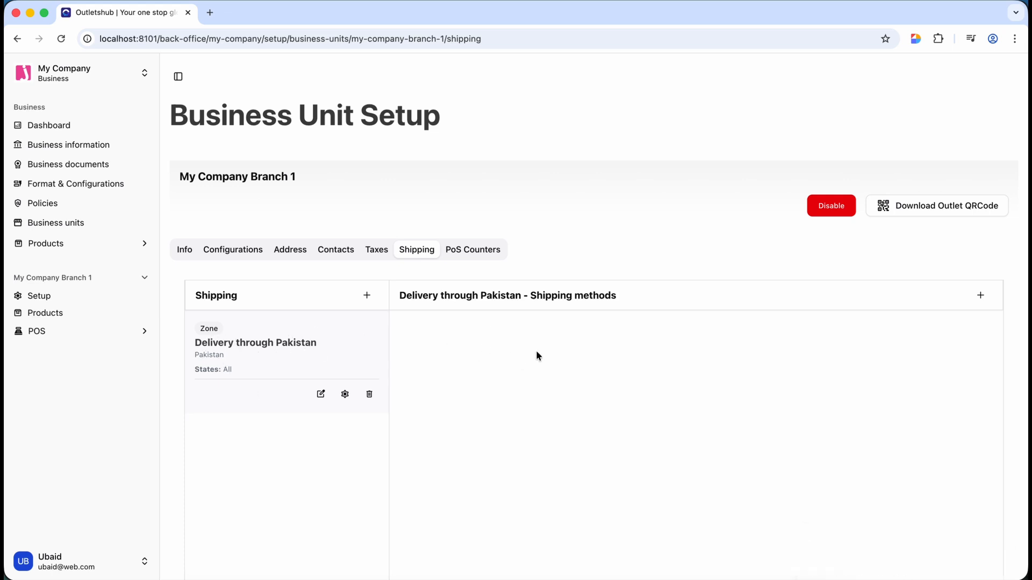
{"action": "scroll", "coordinate": [513, 394], "scroll_direction": "down", "scroll_amount": 4}
{"action": "scroll", "coordinate": [514, 394], "scroll_direction": "up", "scroll_amount": 2}
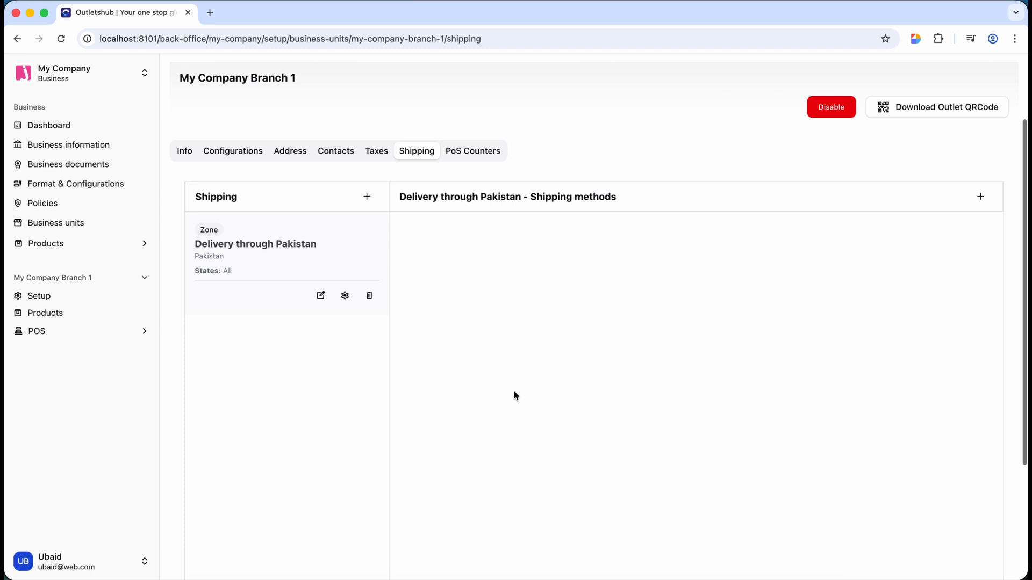
{"action": "left_click", "coordinate": [979, 199]}
- Title the shipping method TCS with an expected delivery of 3-4 days
{"action": "left_click", "coordinate": [568, 238]}
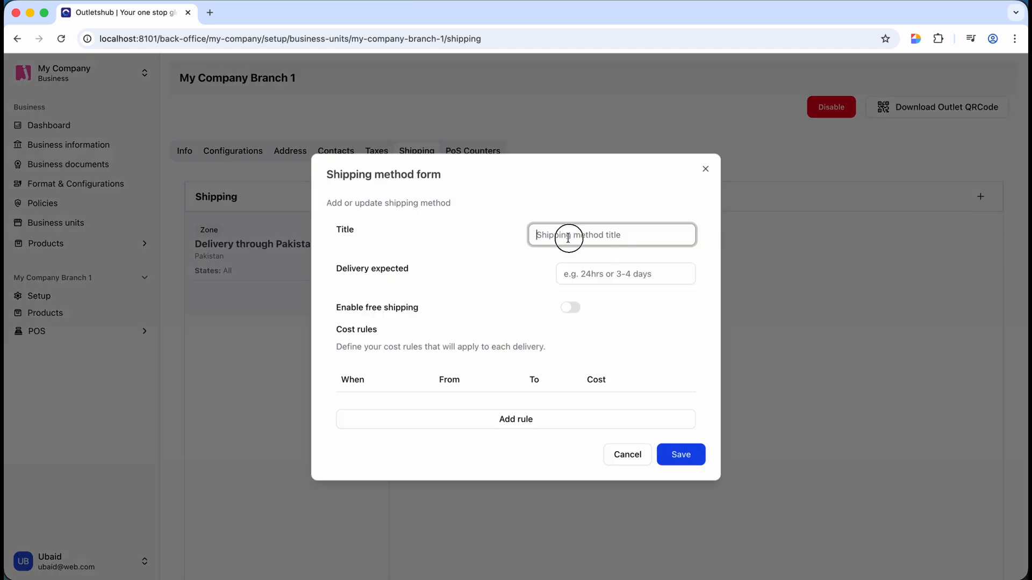
{"action": "type", "text": "TCS"}
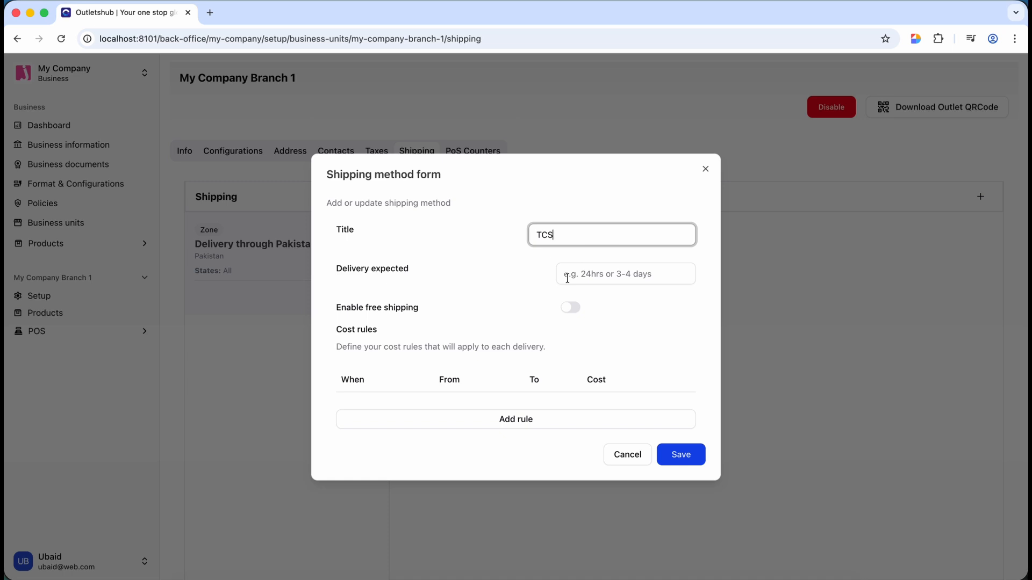
{"action": "left_click", "coordinate": [607, 278]}
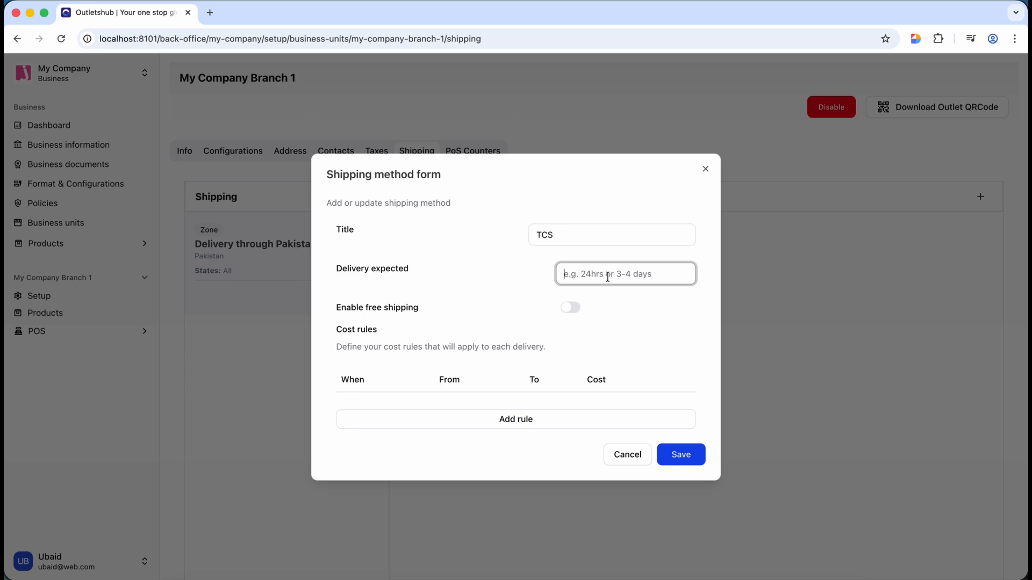
{"action": "type", "text": "3-4 days"}
- Enable free shipping above 10000 and add a blank cost rule row
{"action": "left_click", "coordinate": [573, 309]}
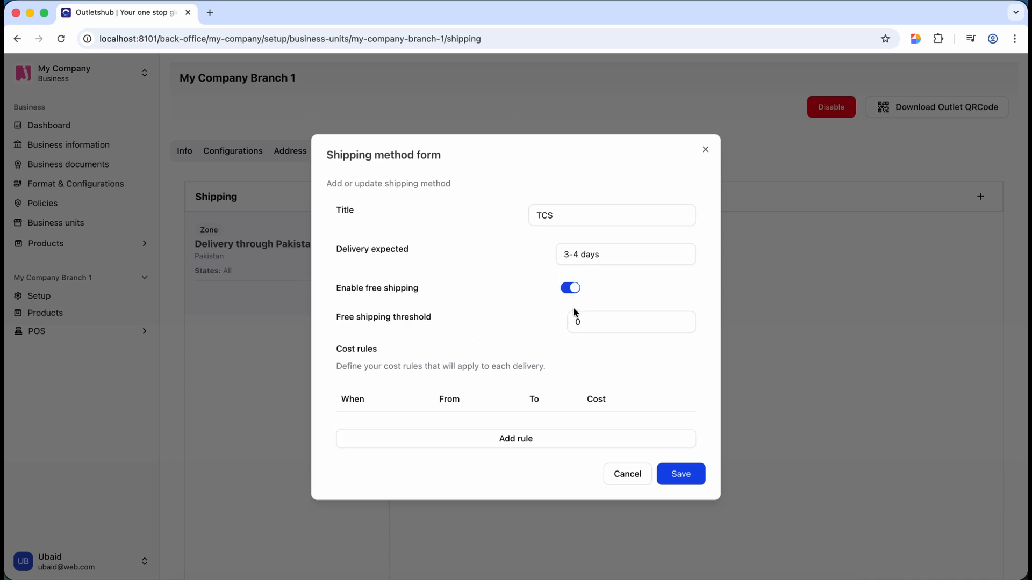
{"action": "left_click", "coordinate": [586, 326]}
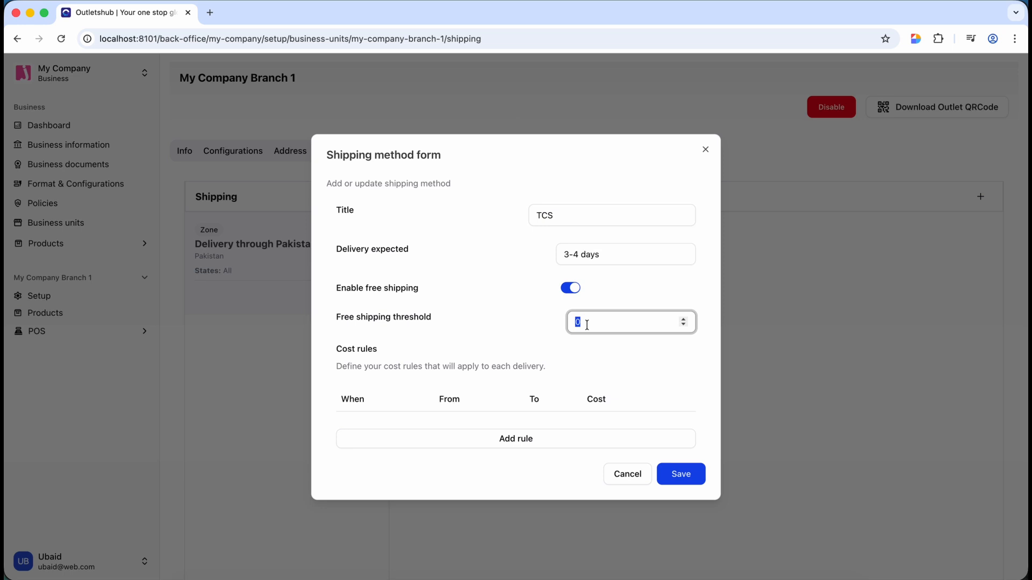
{"action": "type", "text": "10000"}
{"action": "scroll", "coordinate": [570, 318], "scroll_direction": "down", "scroll_amount": 14}
{"action": "key", "text": "super+a"}
{"action": "type", "text": "10000"}
{"action": "left_click", "coordinate": [480, 383]}
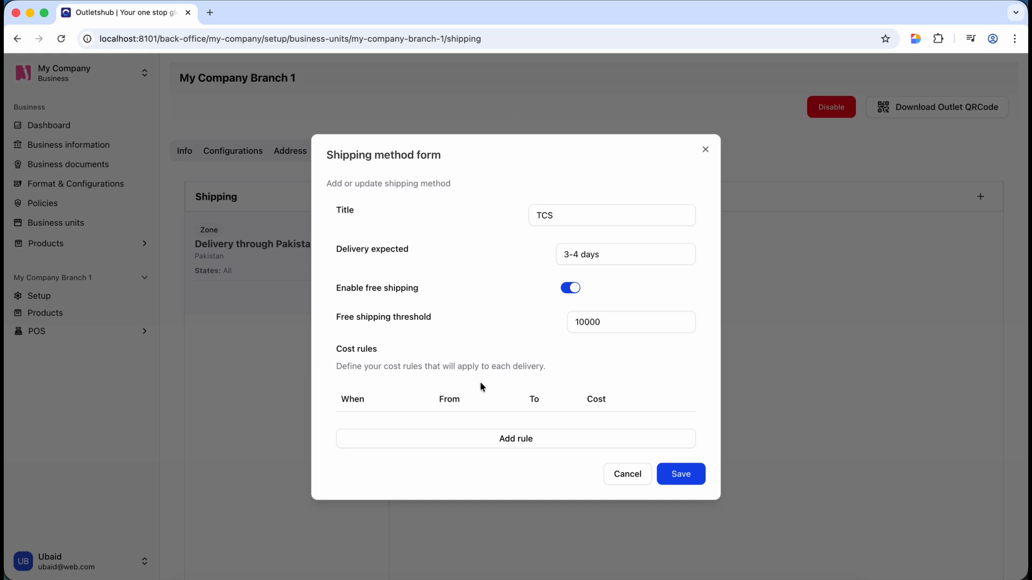
{"action": "left_click", "coordinate": [433, 437]}
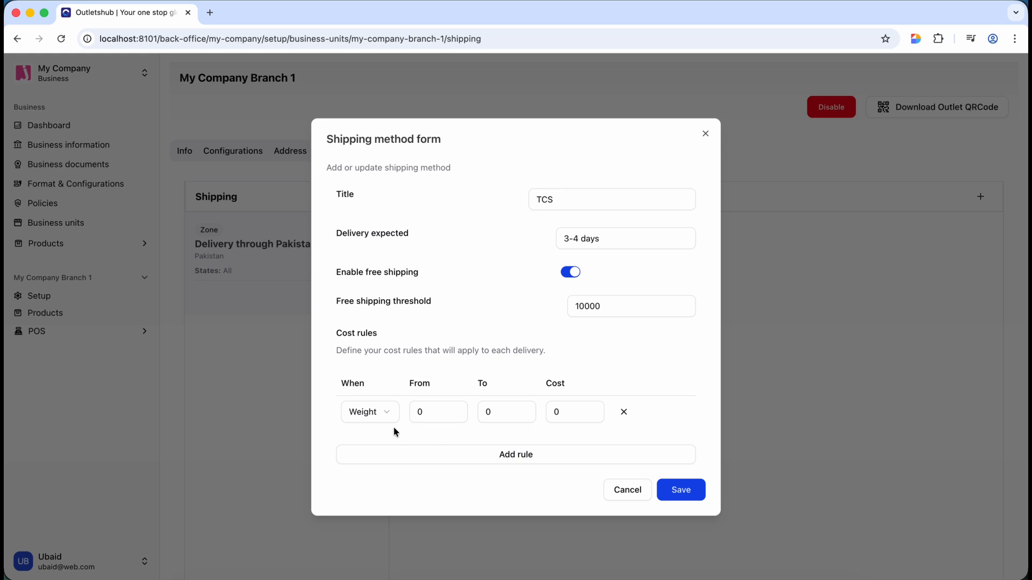
- Set the TCS method's first weight rule to 0–0.99 with a cost of 250
{"action": "left_click", "coordinate": [431, 413]}
{"action": "key", "text": "super+a"}
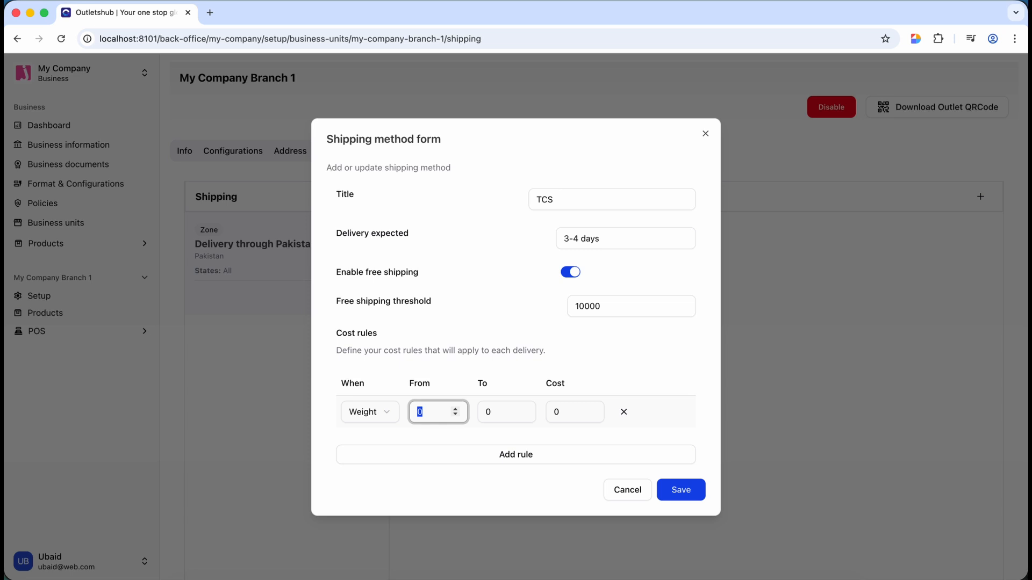
{"action": "left_click", "coordinate": [495, 415]}
{"action": "key", "text": "BackSpace"}
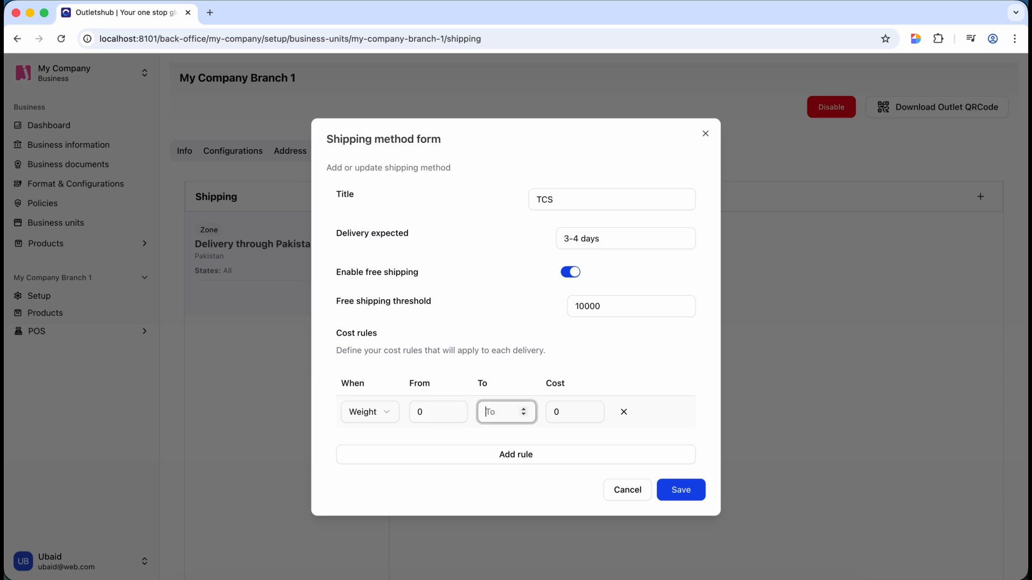
{"action": "type", "text": "0.99"}
{"action": "left_click", "coordinate": [561, 417]}
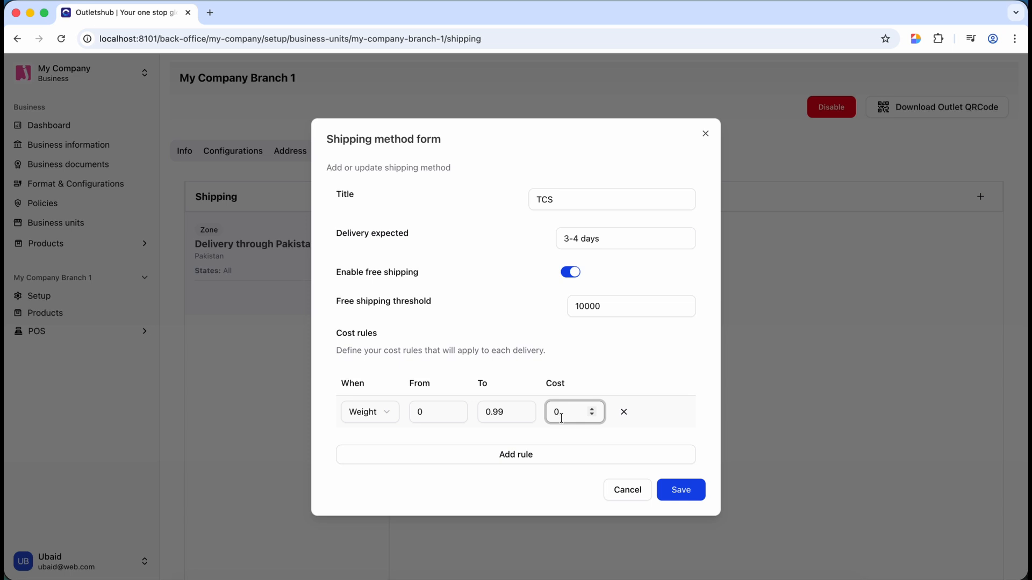
{"action": "key", "text": "BackSpace"}
{"action": "type", "text": "250"}
- Add a second weight rule from 1 to 4.99 costing 700 and save the TCS method
{"action": "left_click", "coordinate": [548, 457]}
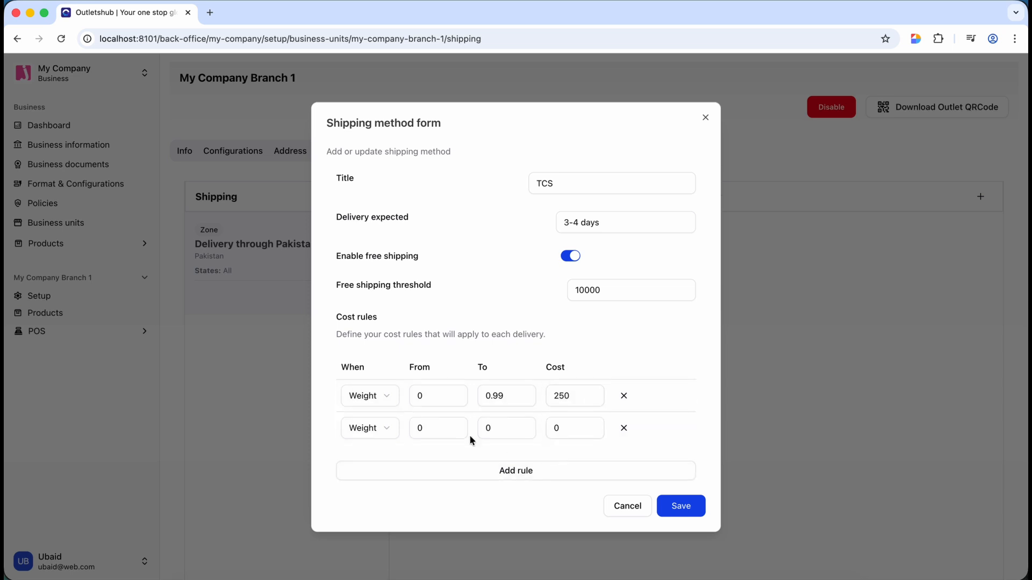
{"action": "left_click", "coordinate": [428, 428]}
{"action": "key", "text": "BackSpace"}
{"action": "type", "text": "1"}
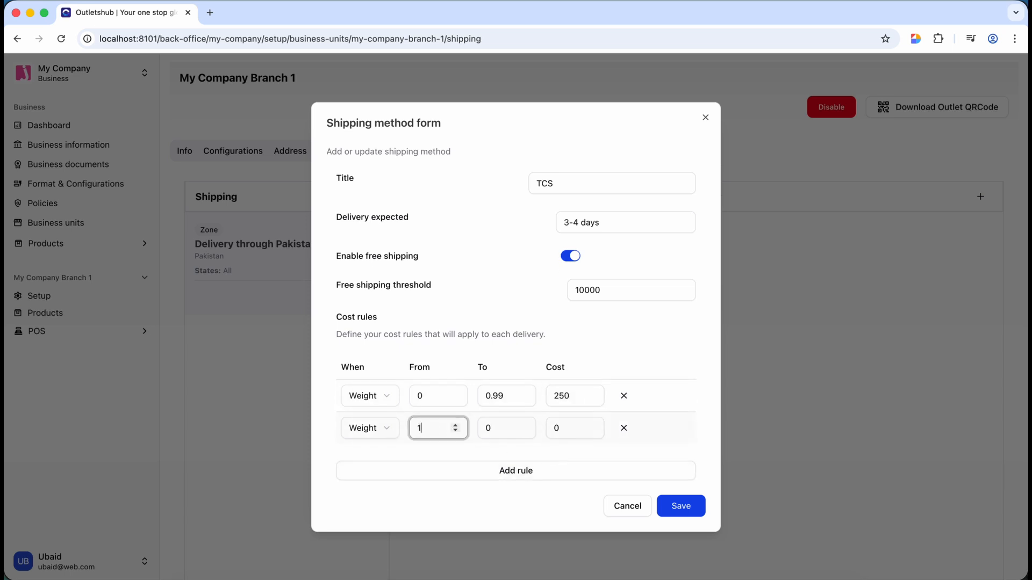
{"action": "left_click", "coordinate": [496, 428]}
{"action": "key", "text": "super+a"}
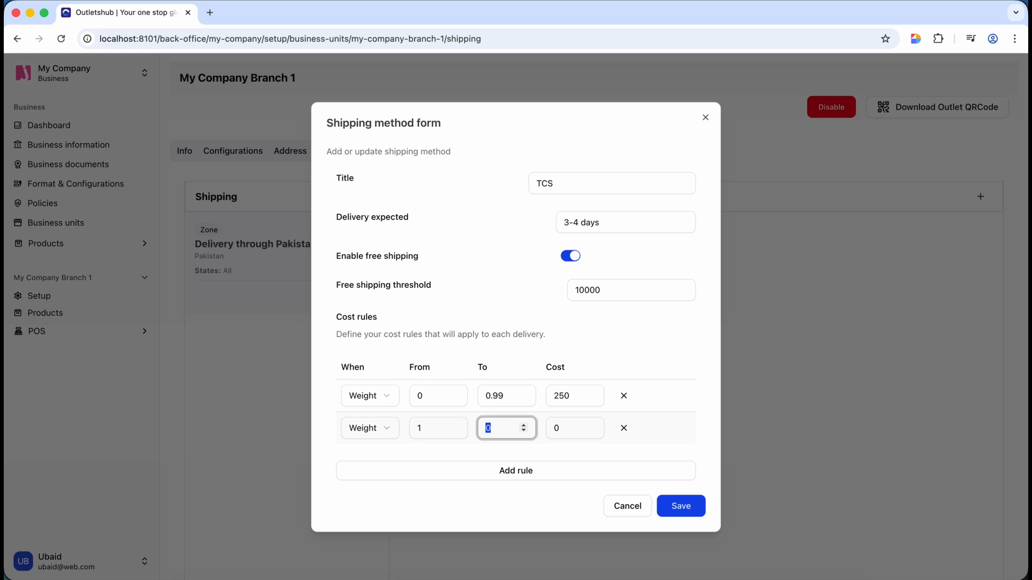
{"action": "type", "text": "4.99"}
{"action": "key", "text": "Tab"}
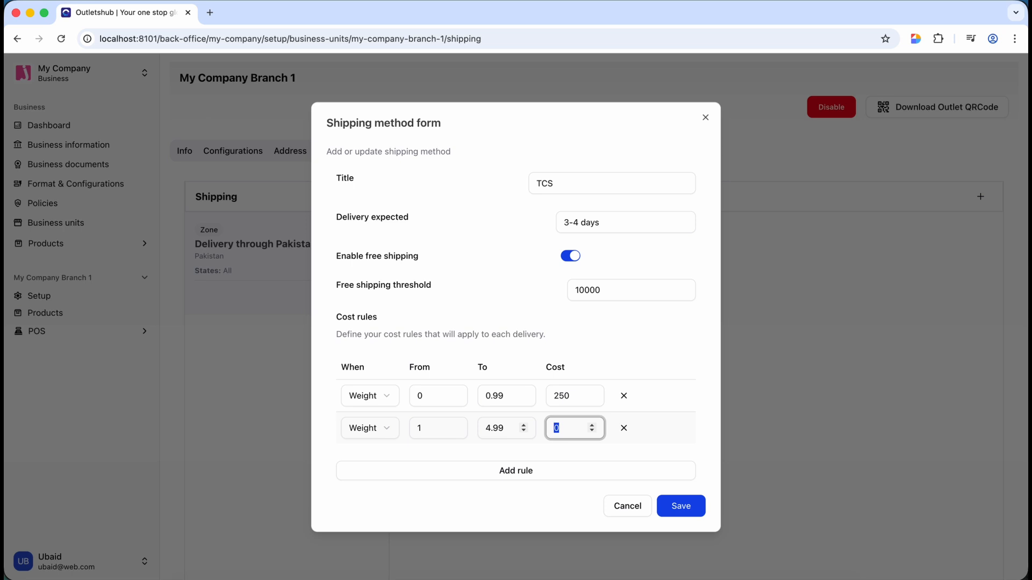
{"action": "type", "text": "700"}
{"action": "left_click", "coordinate": [685, 511]}
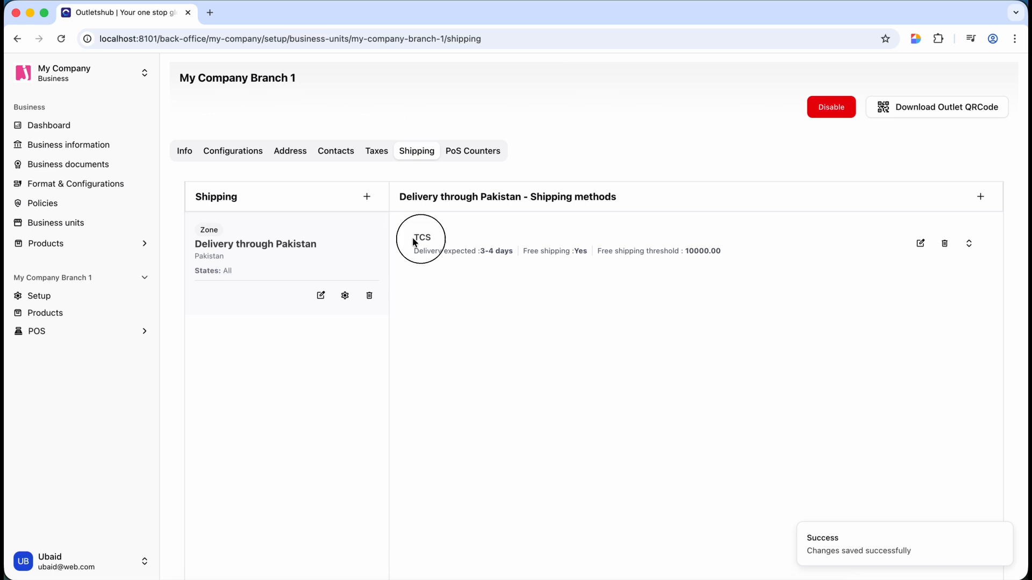
- Confirm TCS is listed under Delivery through Pakistan with 3-4 days delivery and a 10000 threshold
{"action": "left_click", "coordinate": [448, 237]}
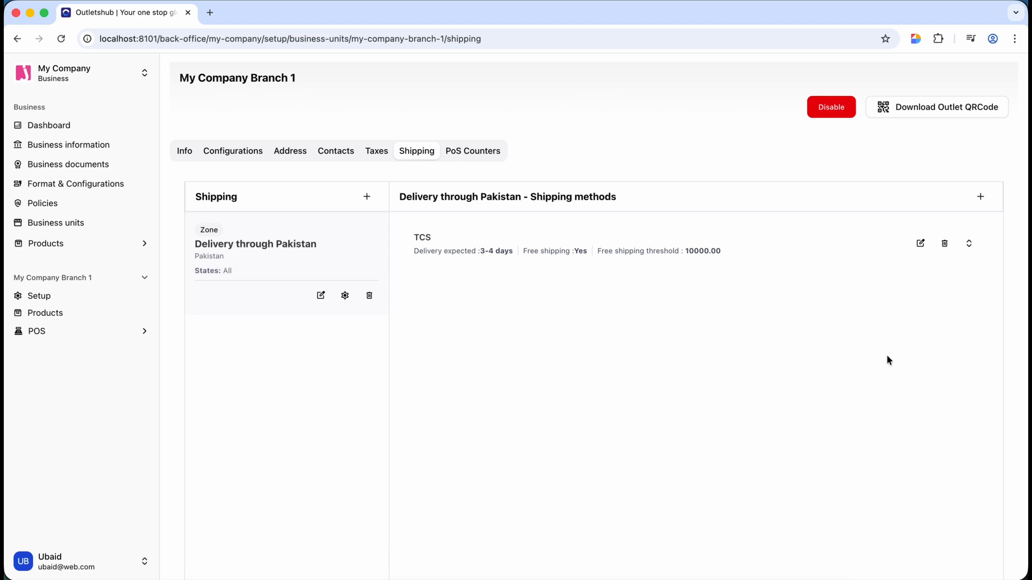
- Start a new shipping method titled 'Daewoo Cargo' with 24hrs expected delivery
{"action": "left_click", "coordinate": [980, 196]}
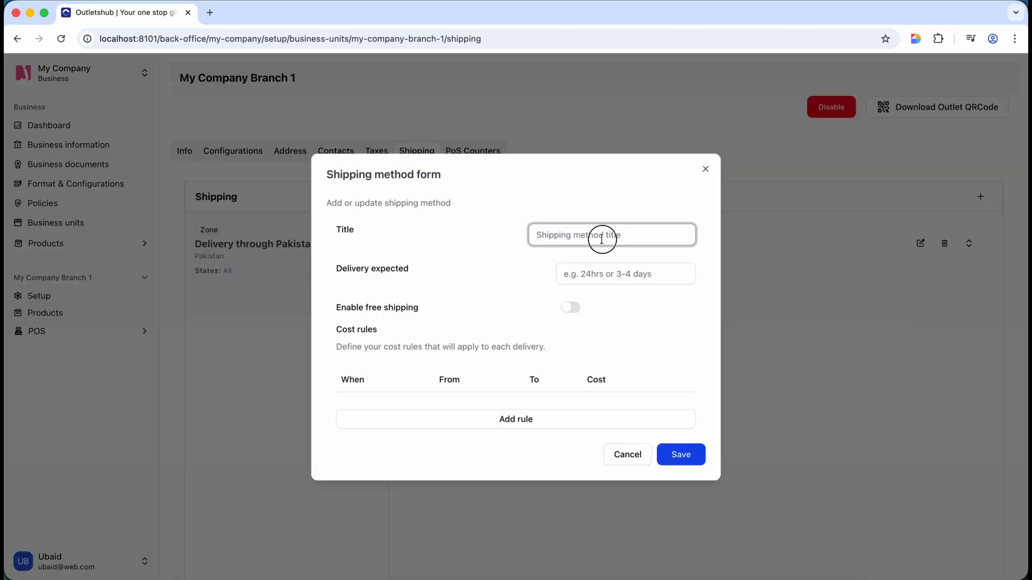
{"action": "type", "text": "Daew"}
{"action": "type", "text": "oo Cargo"}
{"action": "left_click", "coordinate": [606, 278]}
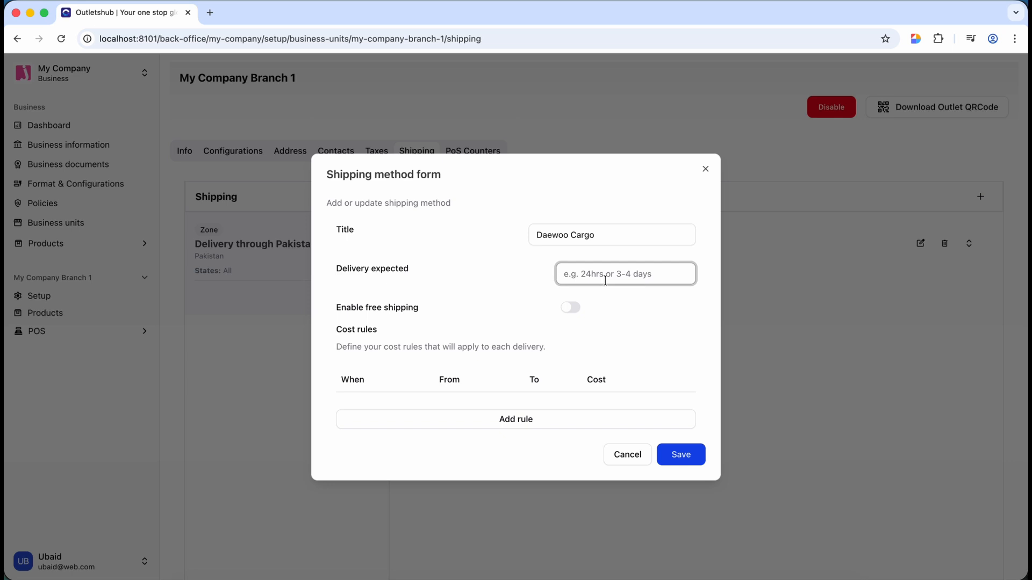
{"action": "type", "text": "24hrs"}
- Add a first weight rule from 0 to 0.99 costing 500
{"action": "left_click", "coordinate": [529, 419]}
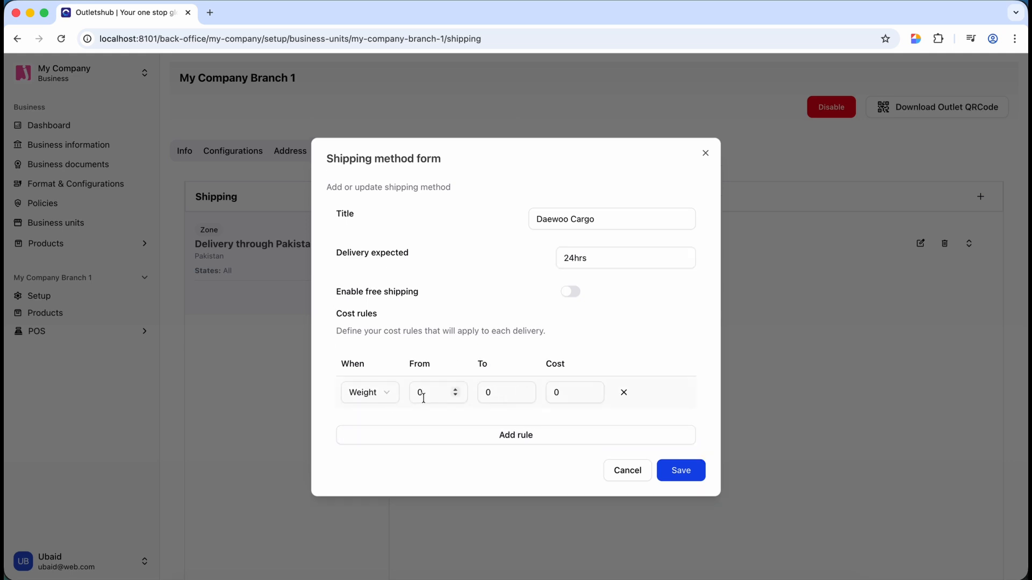
{"action": "left_click", "coordinate": [502, 392]}
{"action": "key", "text": "super+a"}
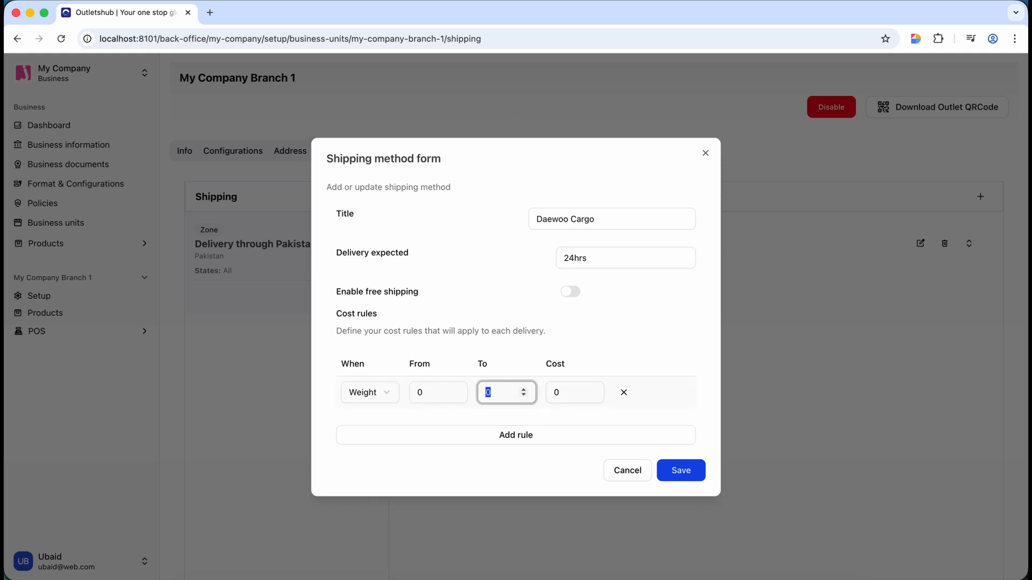
{"action": "type", "text": "0.99"}
{"action": "left_click", "coordinate": [556, 394]}
{"action": "key", "text": "super+a"}
{"action": "type", "text": "500"}
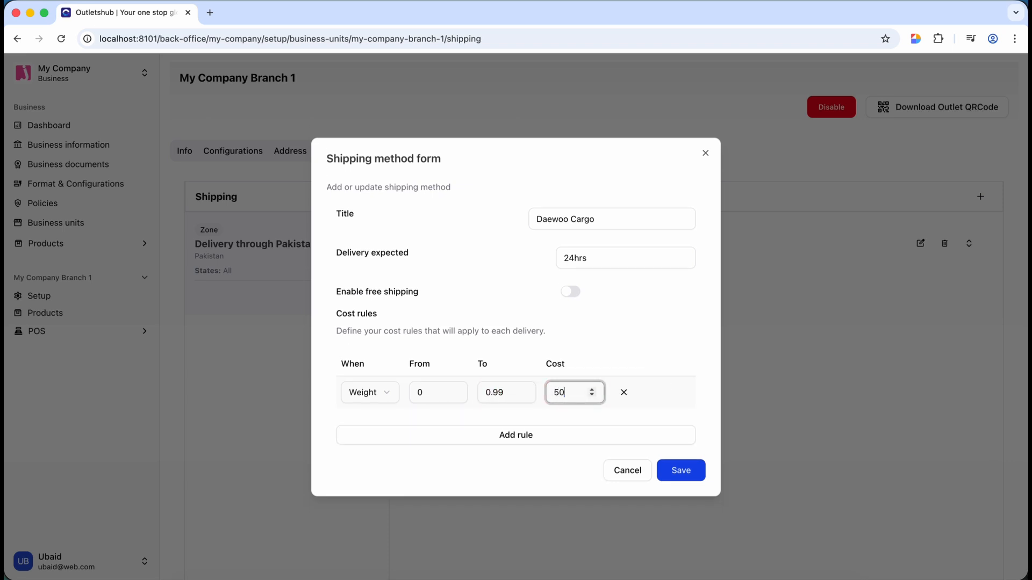
- Add a second weight rule from 1 to 4.99 costing 900 and save Daewoo Cargo
{"action": "left_click", "coordinate": [556, 430]}
{"action": "left_click", "coordinate": [416, 407]}
{"action": "type", "text": "1"}
{"action": "left_click", "coordinate": [487, 409]}
{"action": "key", "text": "BackSpace"}
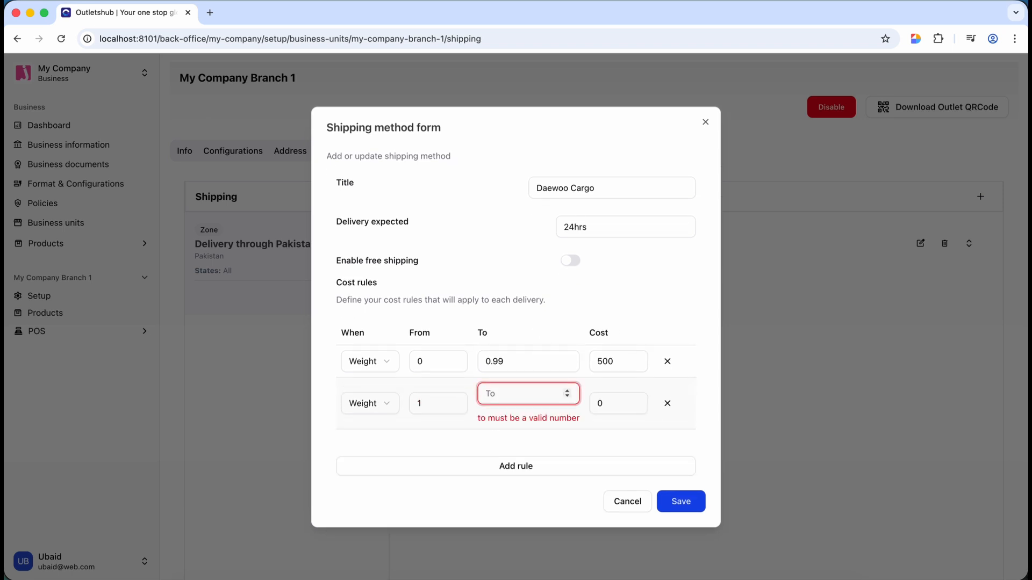
{"action": "type", "text": "4.99"}
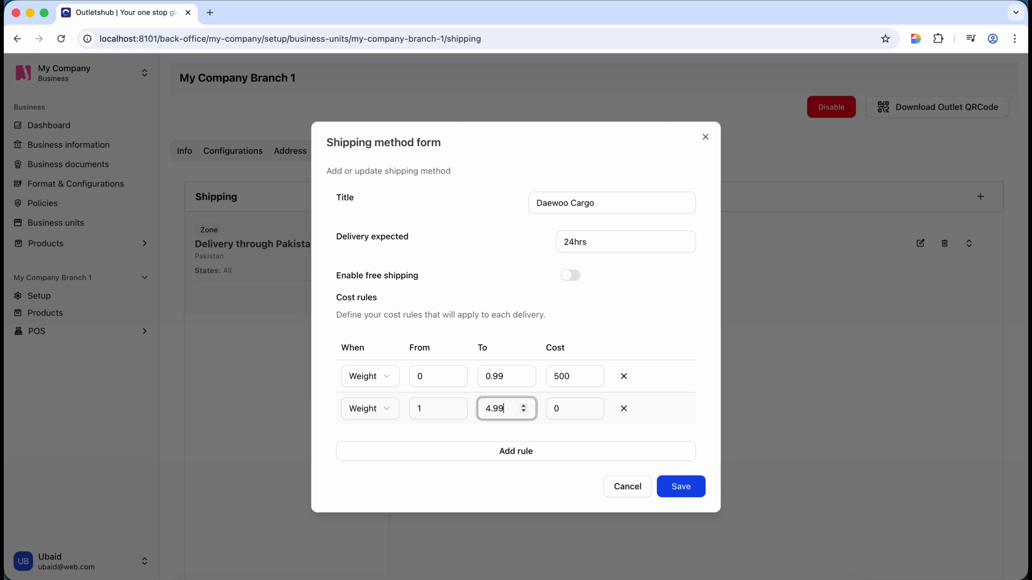
{"action": "key", "text": "Tab"}
{"action": "type", "text": "900"}
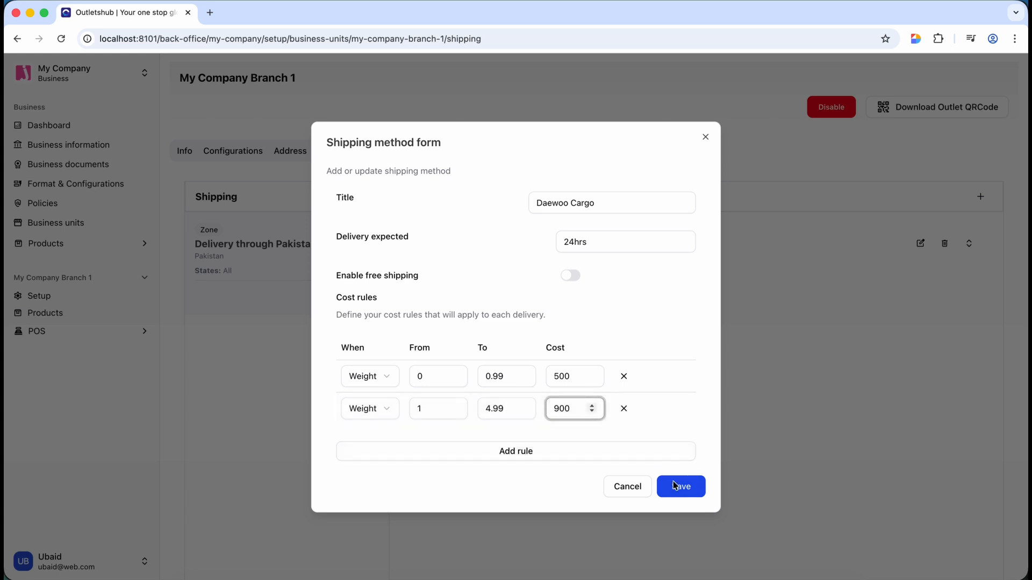
{"action": "left_click", "coordinate": [675, 488]}
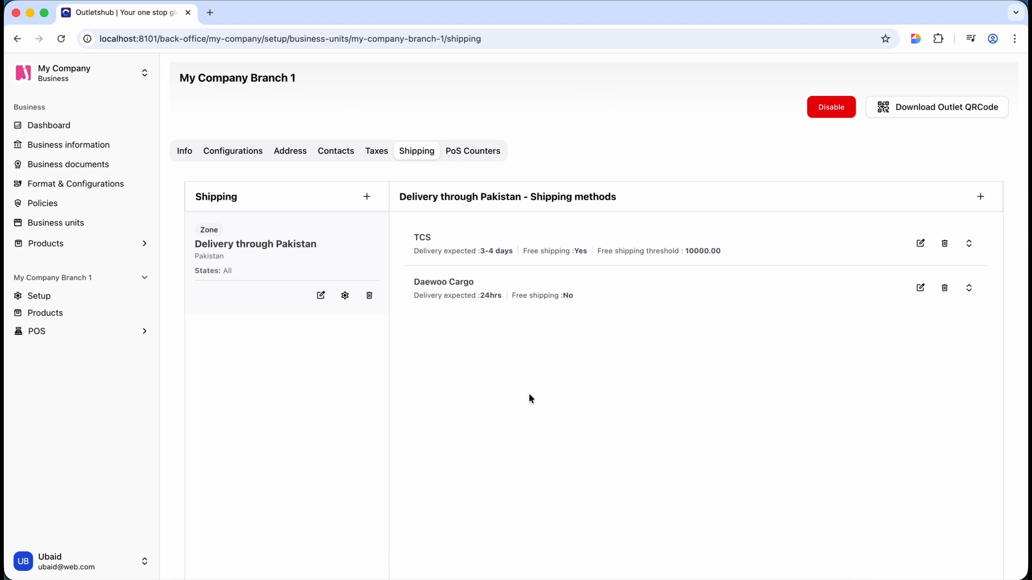
- Start a new shipping zone named 'Delivery through US'
{"action": "scroll", "coordinate": [529, 398], "scroll_direction": "down", "scroll_amount": 5}
{"action": "scroll", "coordinate": [529, 398], "scroll_direction": "up", "scroll_amount": 3}
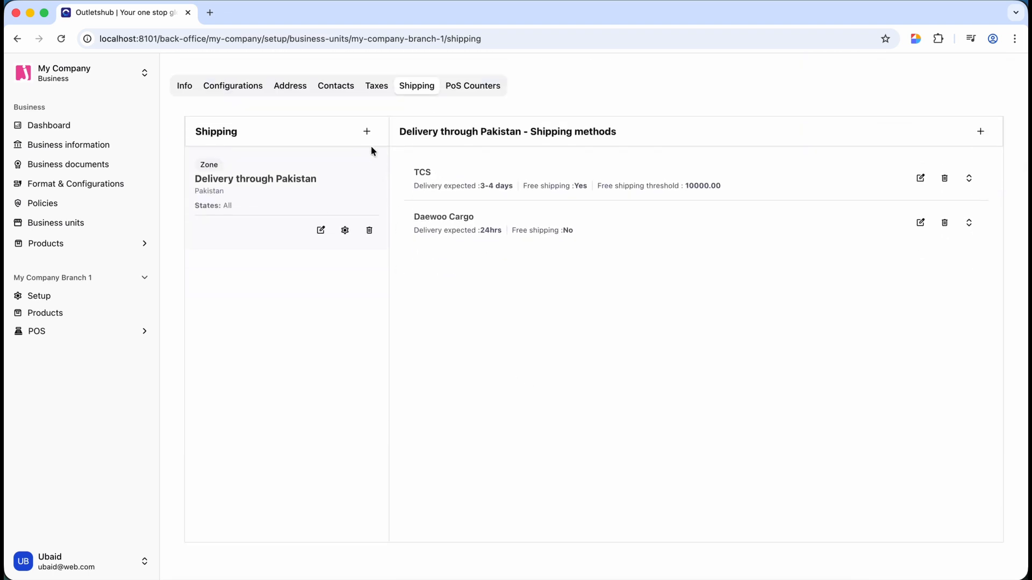
{"action": "left_click", "coordinate": [367, 131]}
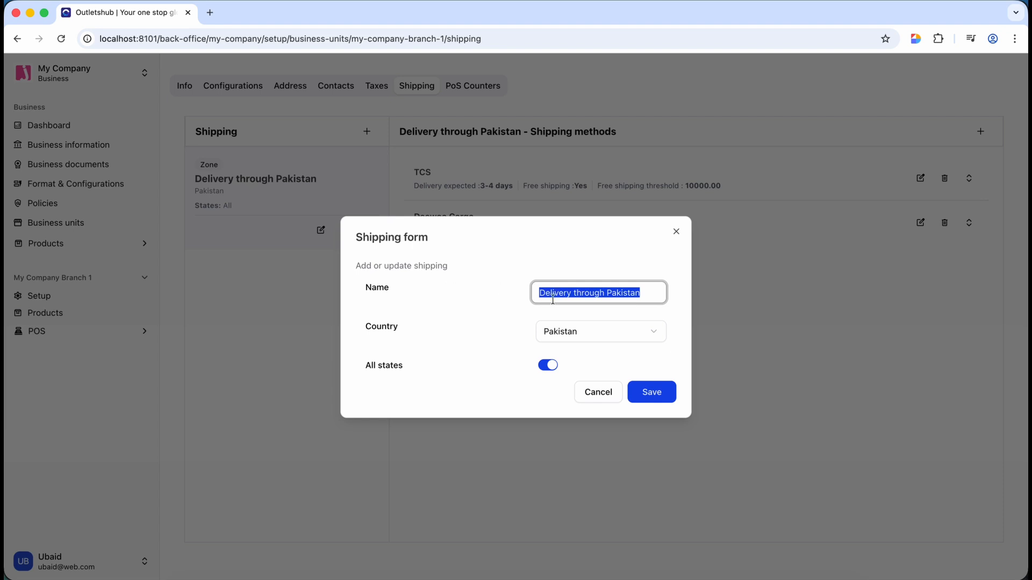
{"action": "key", "text": "Right"}
{"action": "key", "text": "shift+alt+Left"}
{"action": "type", "text": "US"}
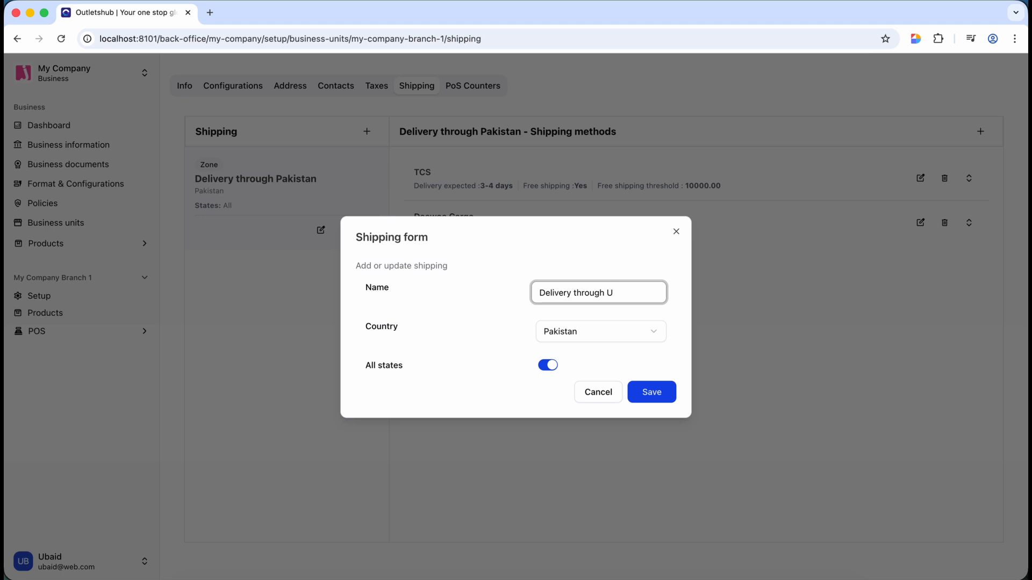
- Set the zone's country to United States and save it
{"action": "left_click", "coordinate": [548, 332]}
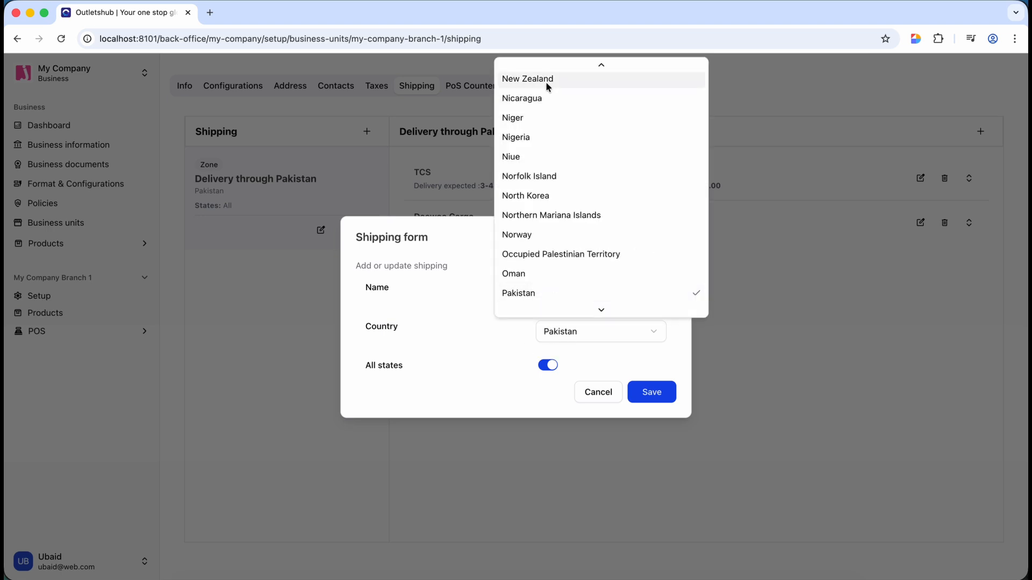
{"action": "key", "text": "u"}
{"action": "scroll", "coordinate": [532, 212], "scroll_direction": "down", "scroll_amount": 2}
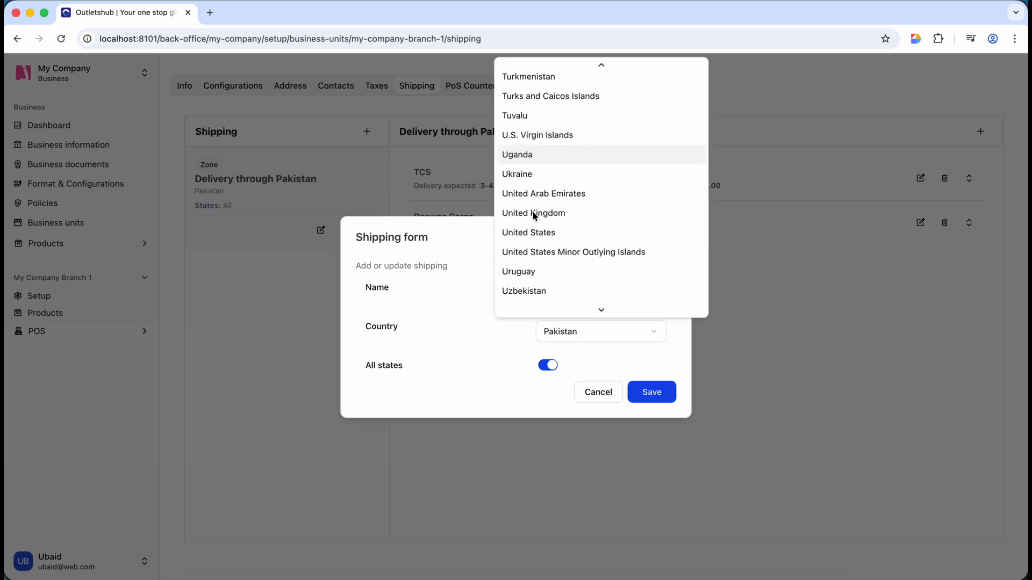
{"action": "left_click", "coordinate": [542, 236]}
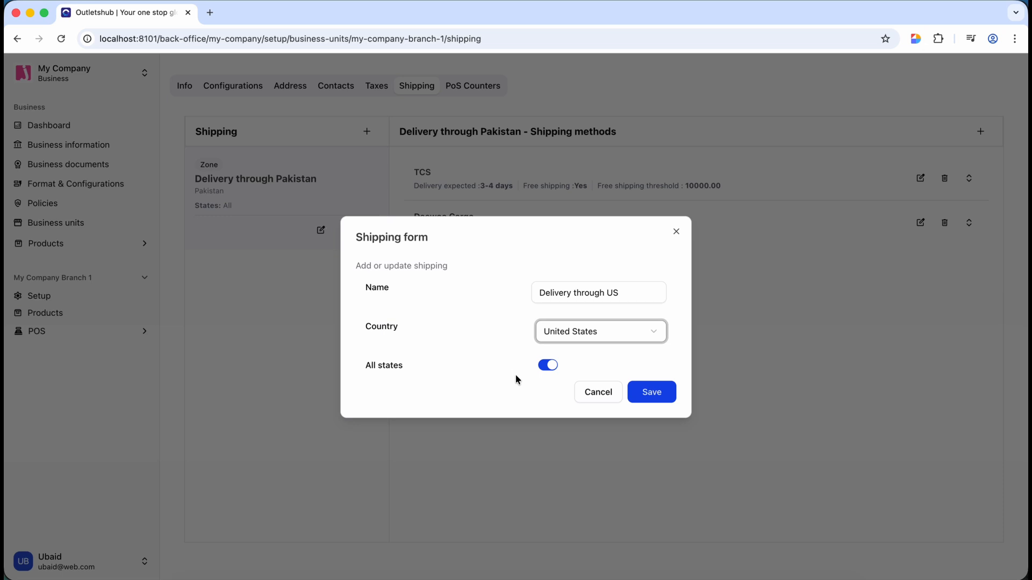
{"action": "left_click", "coordinate": [652, 392]}
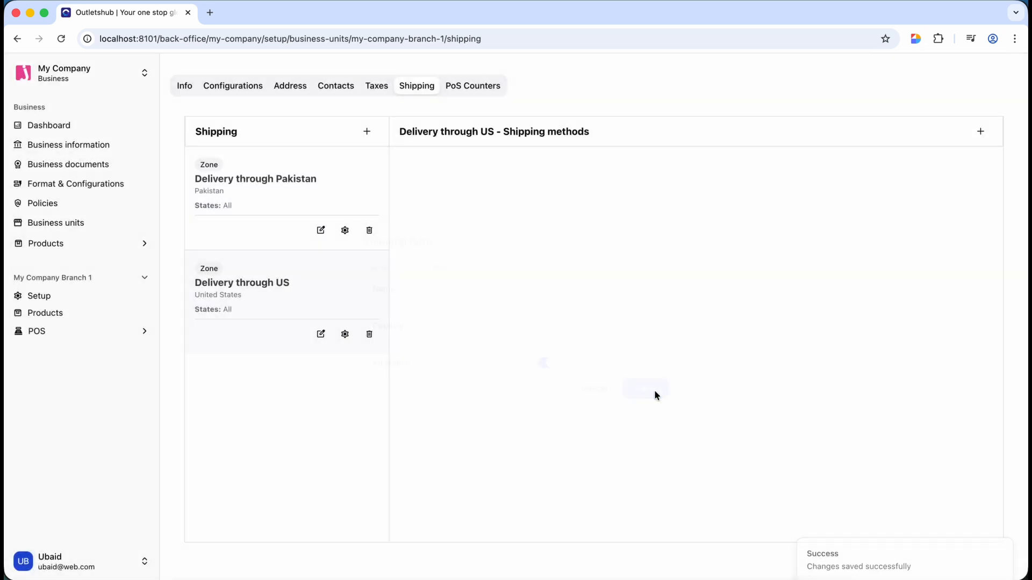
- Switch between the Pakistan and US zones, leaving the US zone selected
{"action": "left_click", "coordinate": [276, 198]}
{"action": "left_click", "coordinate": [283, 311]}
{"action": "left_click", "coordinate": [275, 166]}
{"action": "left_click", "coordinate": [268, 293]}
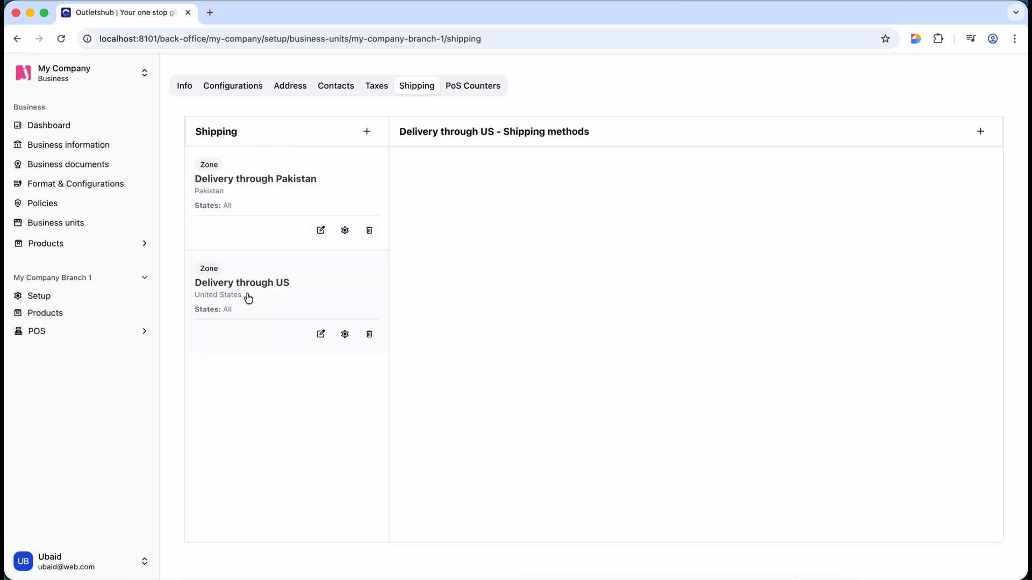
- Start a US-zone shipping method titled 'DCS' with 14 - 29 expected delivery
{"action": "left_click", "coordinate": [980, 132]}
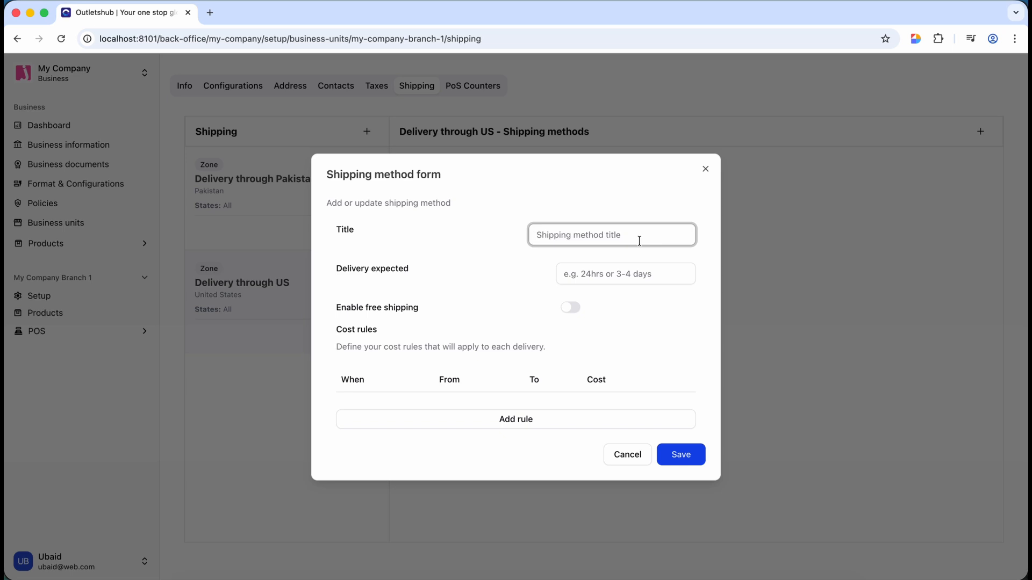
{"action": "type", "text": "DCS"}
{"action": "left_click", "coordinate": [638, 283]}
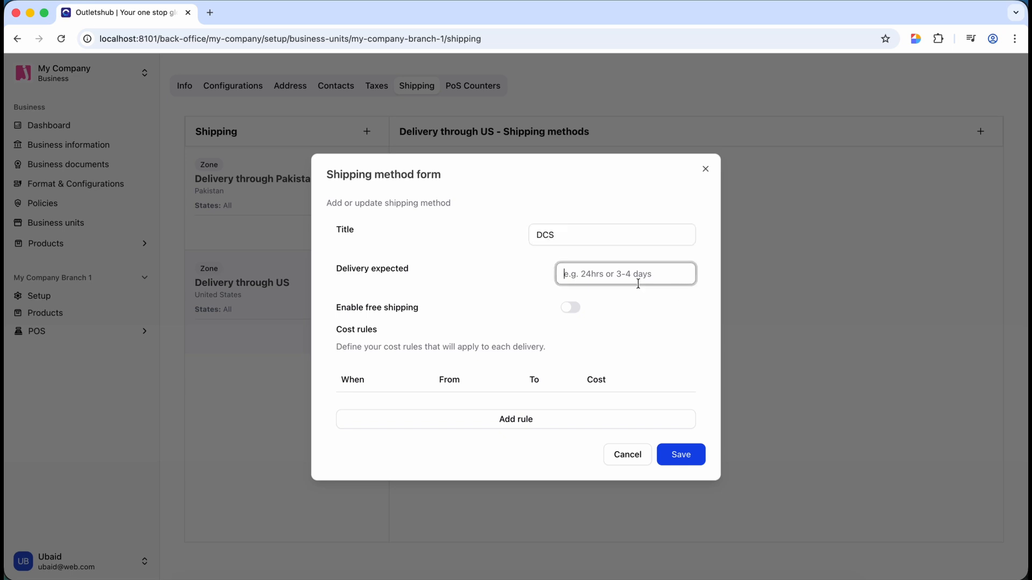
{"action": "type", "text": "14 - 29"}
- Add a weight rule from 0 to 5 costing 15000 and save the DCS method
{"action": "left_click", "coordinate": [520, 418]}
{"action": "left_click", "coordinate": [490, 385]}
{"action": "key", "text": "BackSpace"}
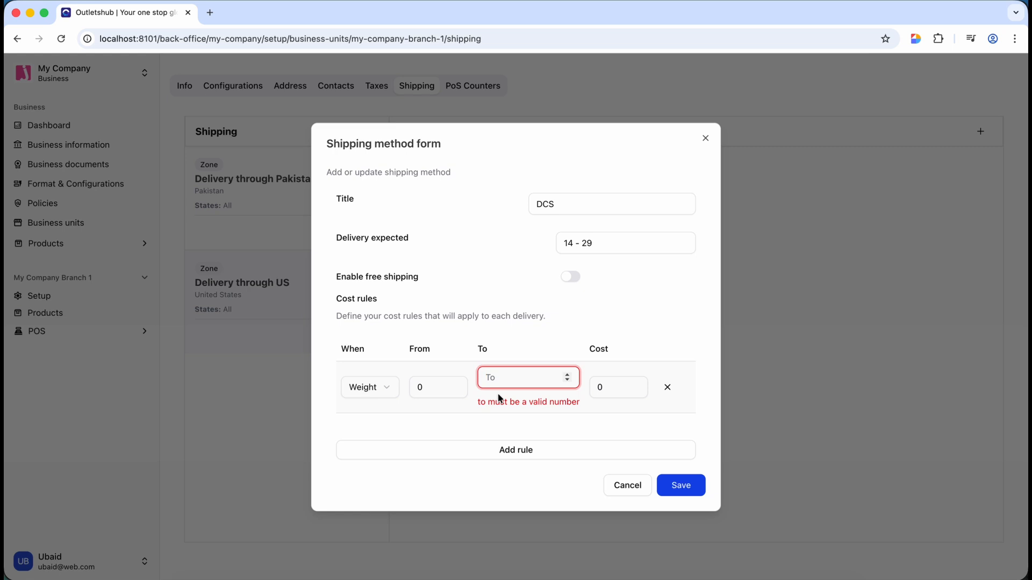
{"action": "type", "text": "5"}
{"action": "left_click", "coordinate": [565, 392]}
{"action": "key", "text": "super+a"}
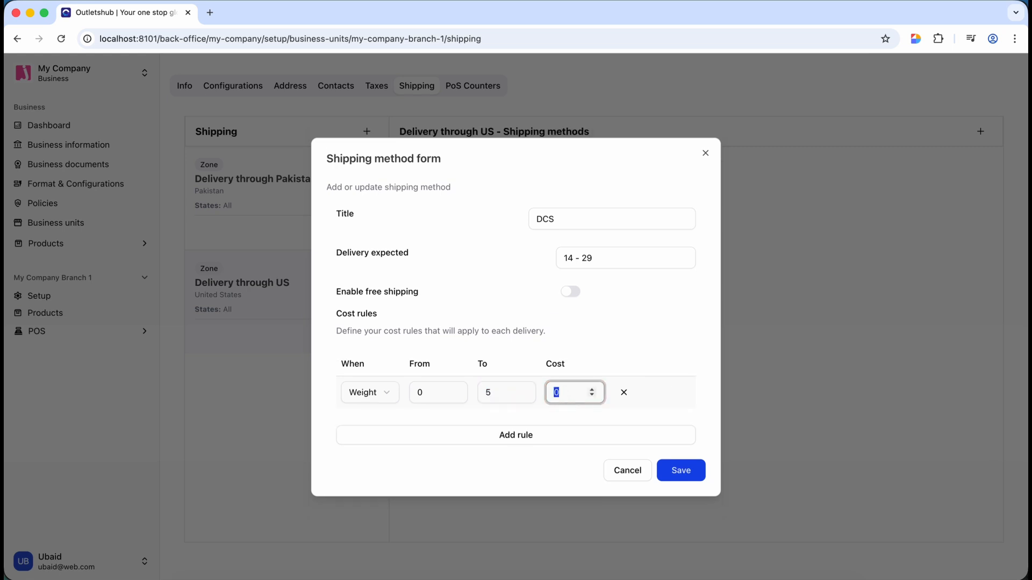
{"action": "type", "text": "15000"}
{"action": "left_click", "coordinate": [679, 470]}
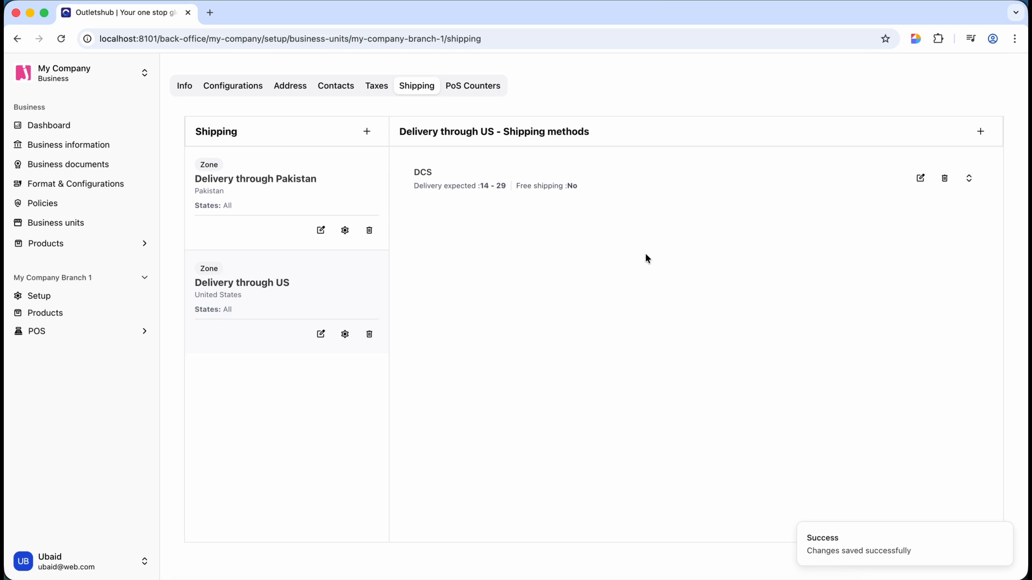
- Look over the DCS form and rate table without changes, then go to PoS Counters
{"action": "left_click", "coordinate": [920, 179]}
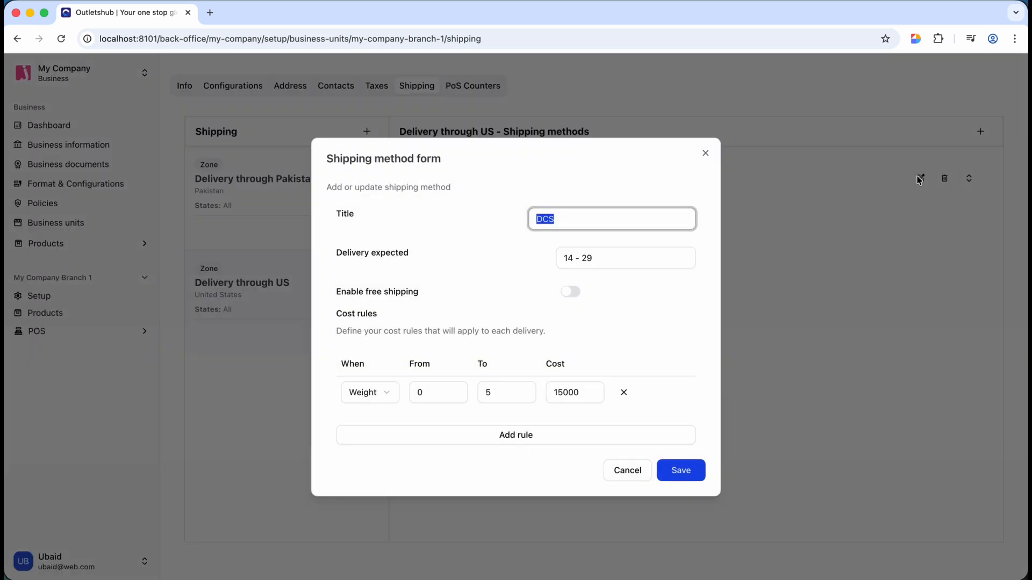
{"action": "left_click", "coordinate": [626, 471]}
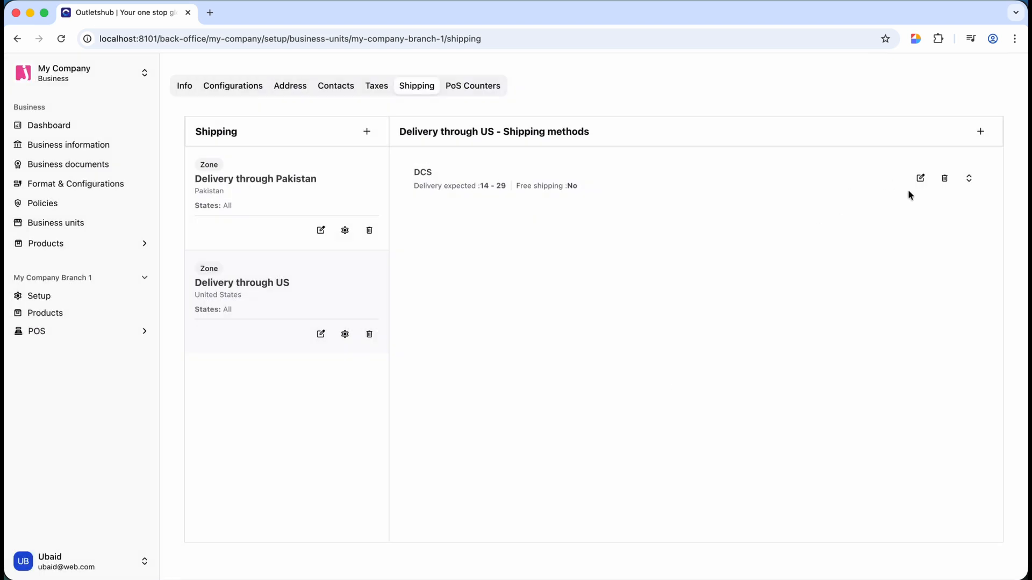
{"action": "left_click", "coordinate": [969, 179]}
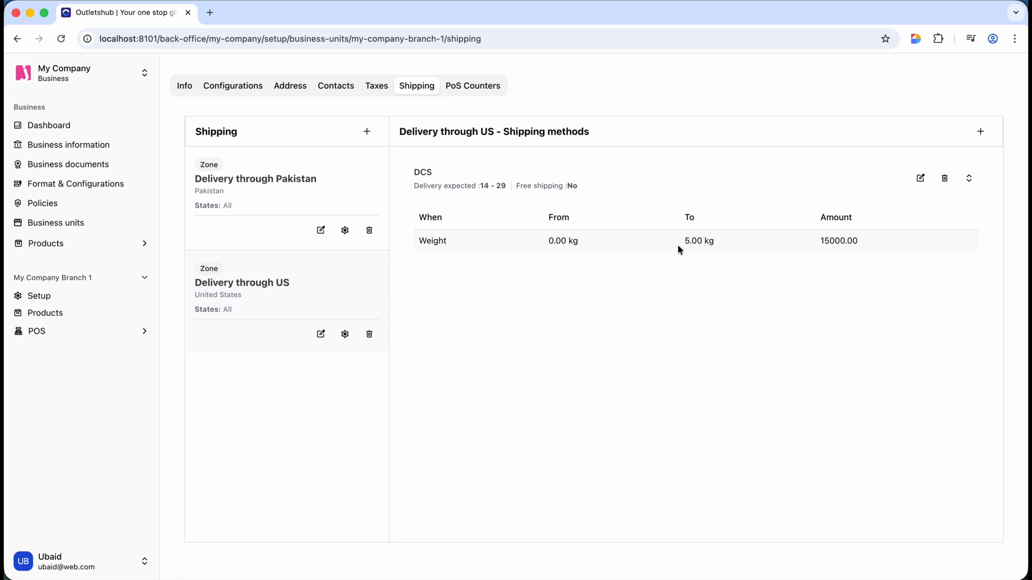
{"action": "left_click", "coordinate": [969, 179]}
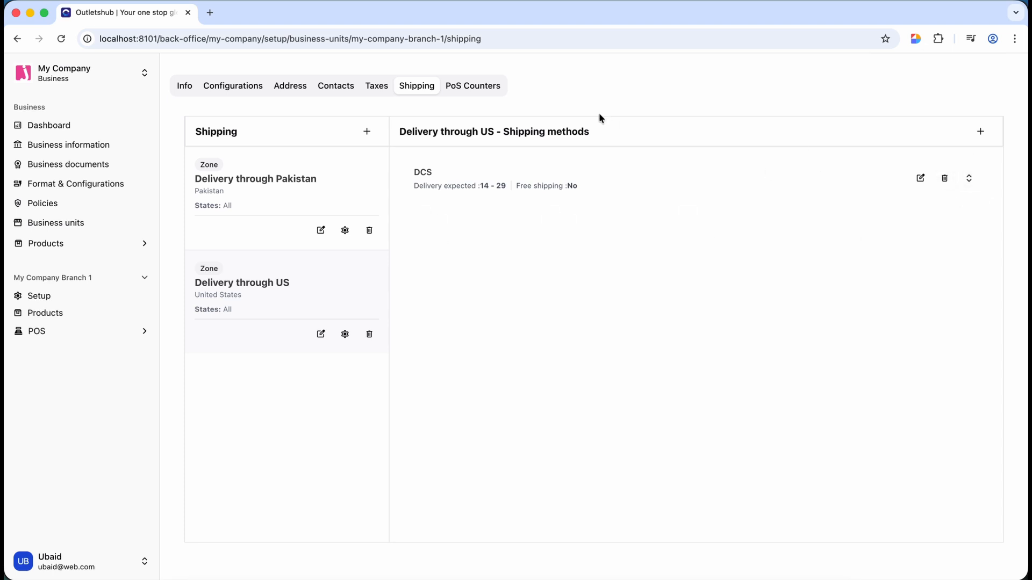
{"action": "left_click", "coordinate": [488, 86]}
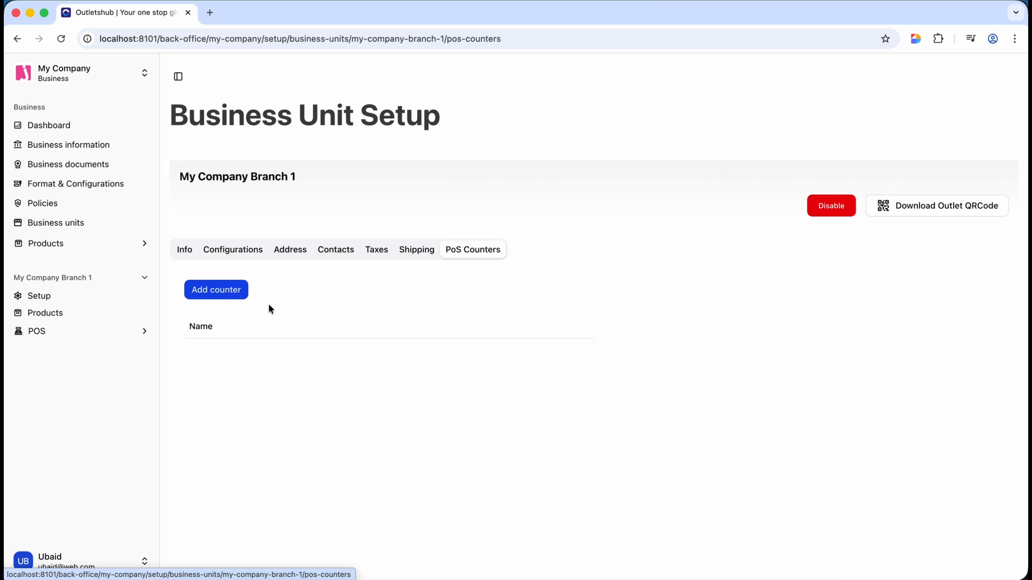
- Create and save a new PoS counter named 'C1'
{"action": "left_click", "coordinate": [237, 291]}
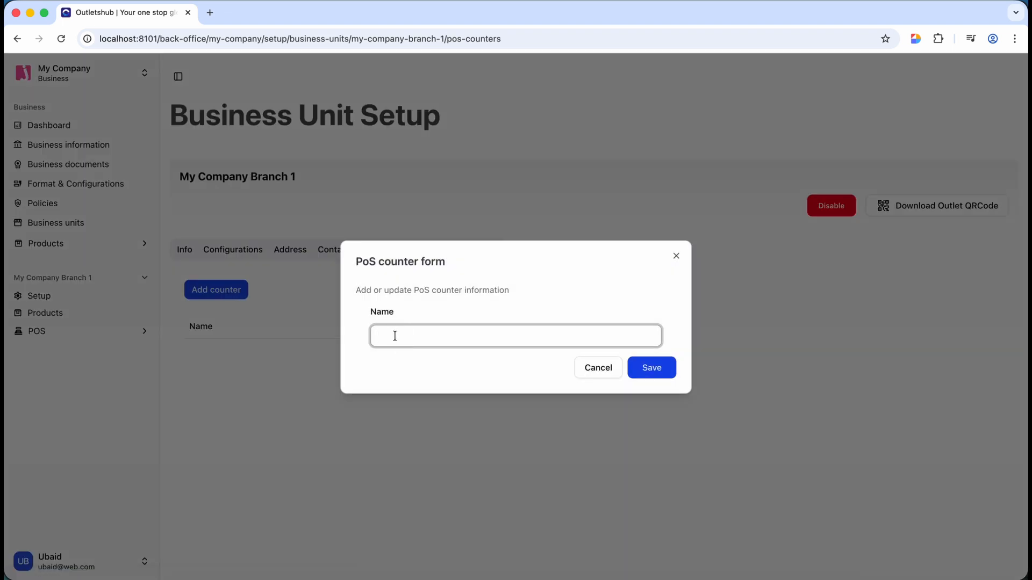
{"action": "type", "text": "C1"}
{"action": "left_click", "coordinate": [651, 368]}
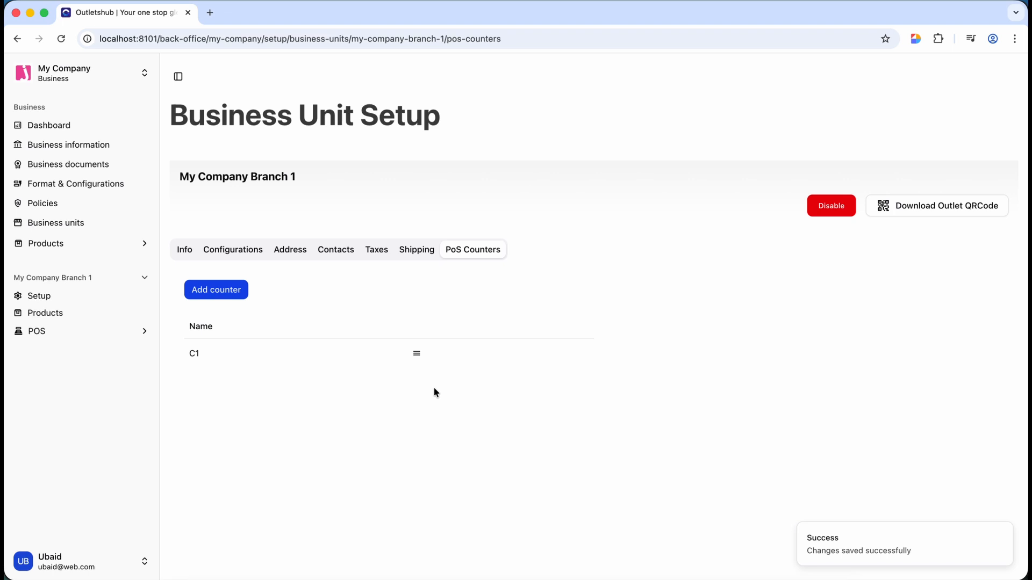